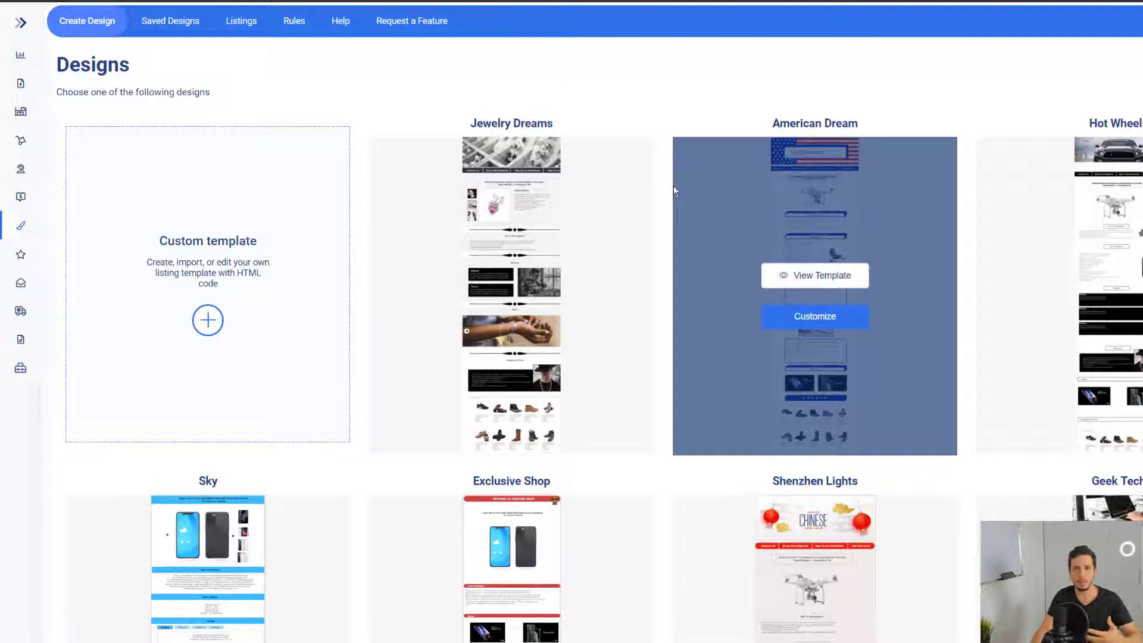
# Open the custom HTML template editor and view its image library.
pyautogui.moveTo(525, 191)
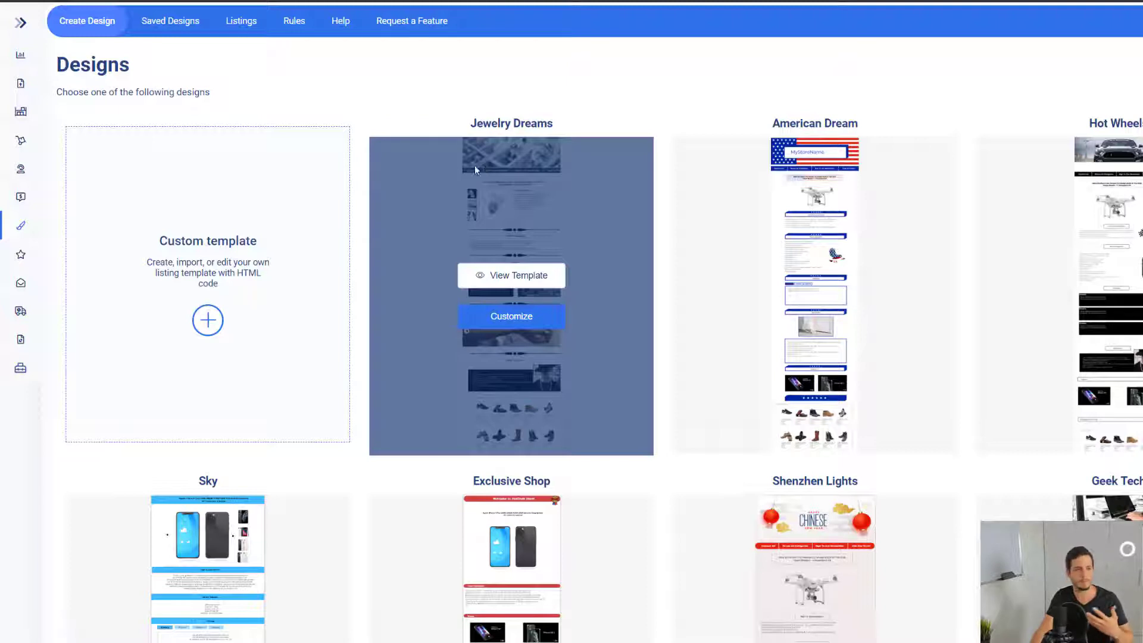
pyautogui.click(205, 321)
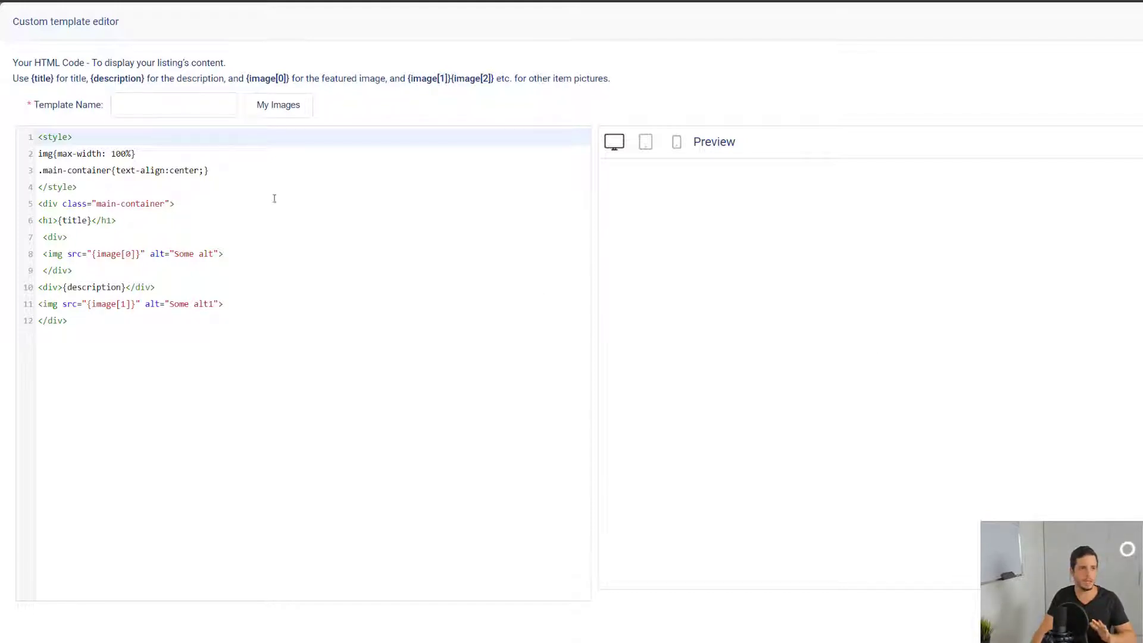
pyautogui.click(280, 112)
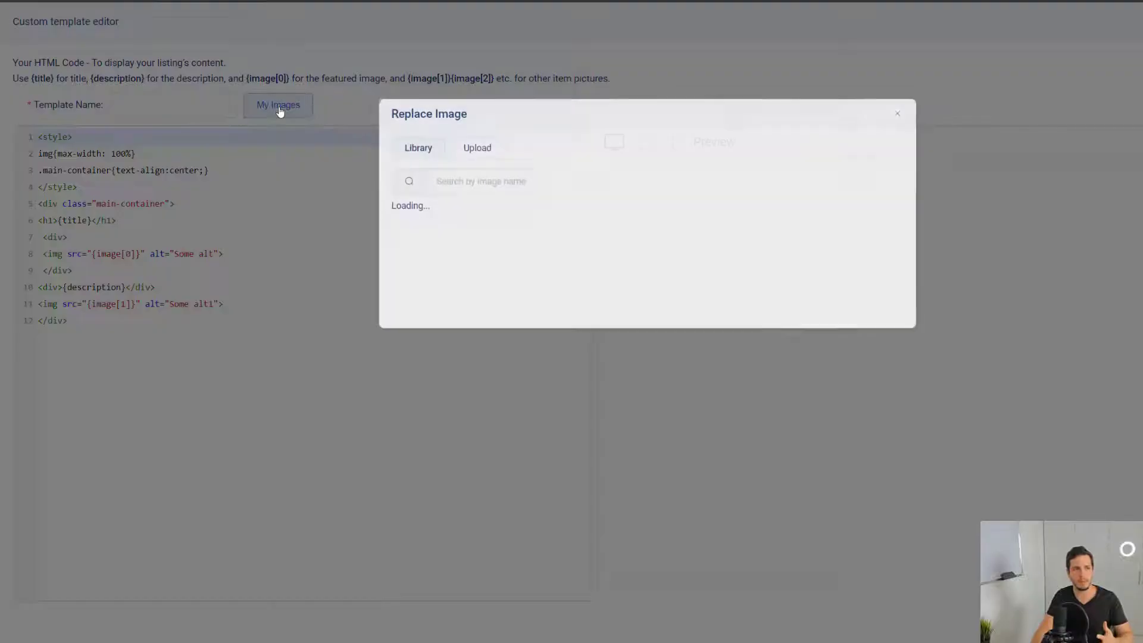
pyautogui.click(897, 116)
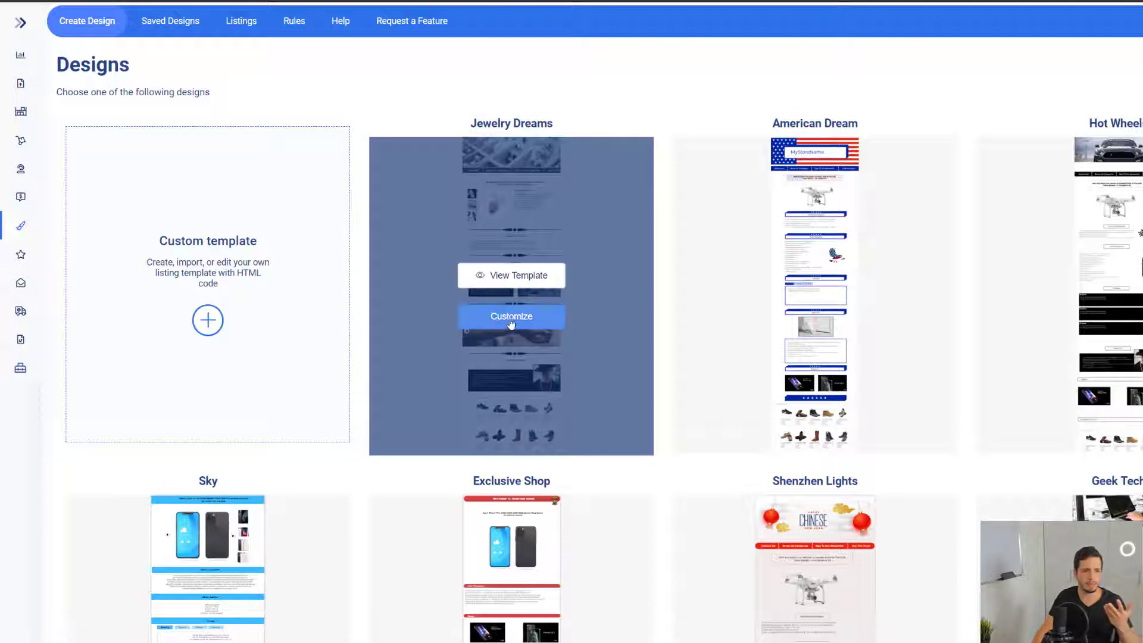
# Start customizing the Hot Wheels design and review its general style and HTML/CSS settings.
pyautogui.moveTo(1127, 322)
pyautogui.click(1090, 320)
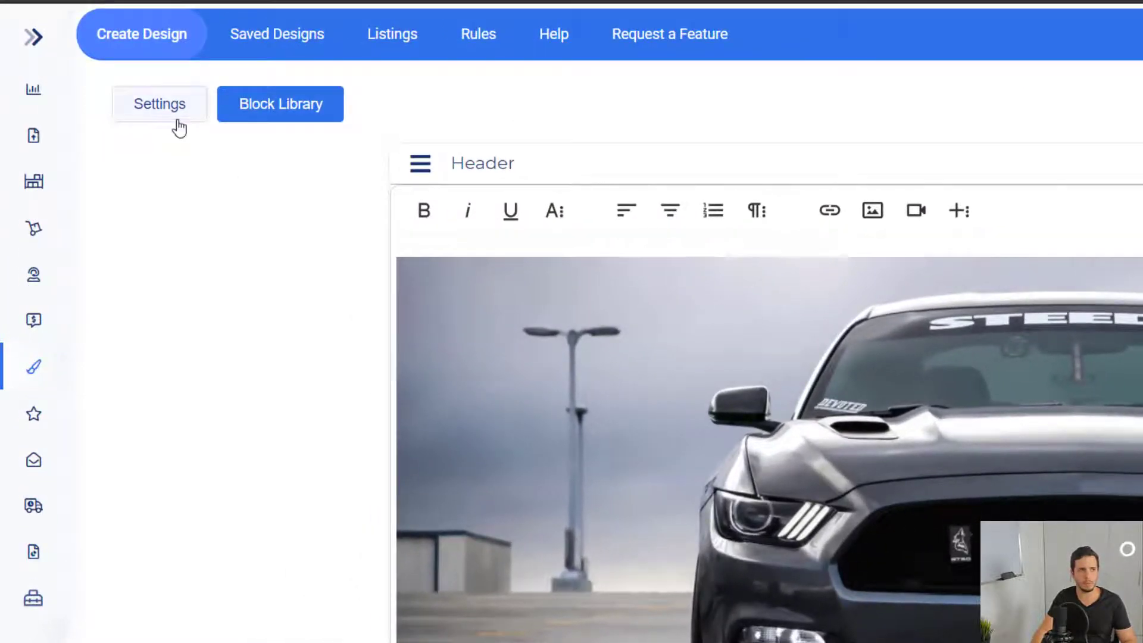
pyautogui.click(158, 102)
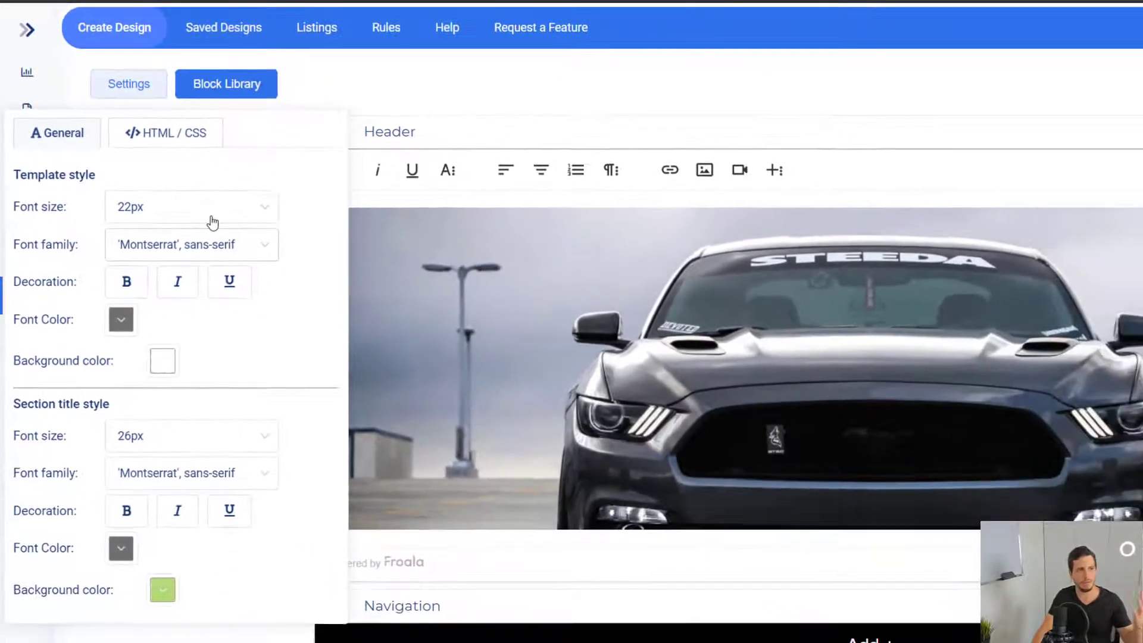
pyautogui.click(191, 143)
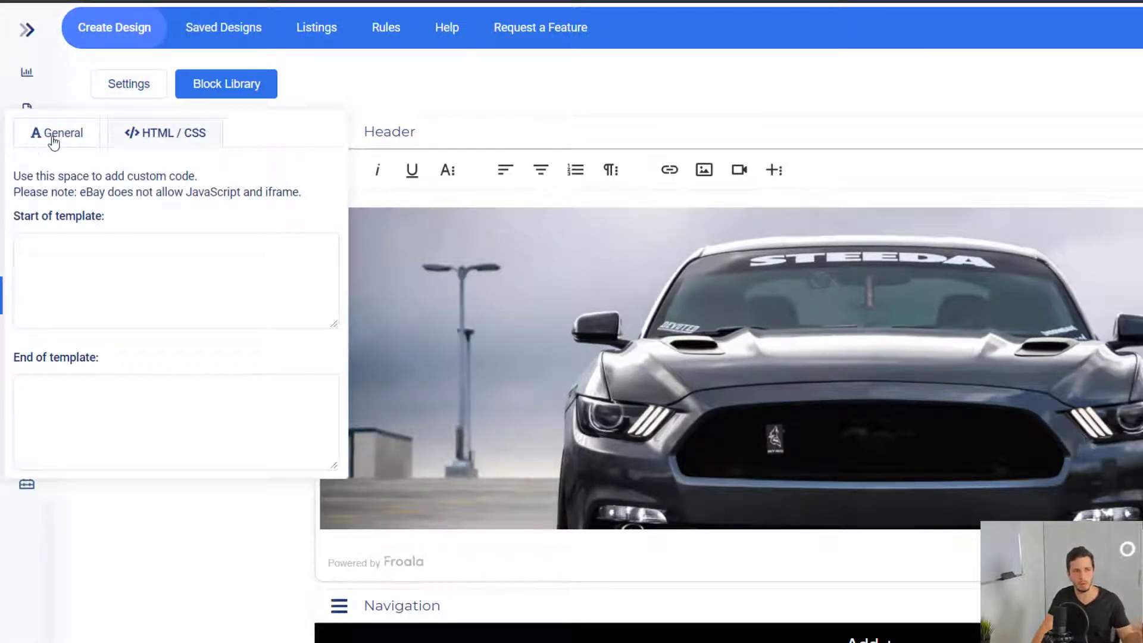
pyautogui.click(366, 99)
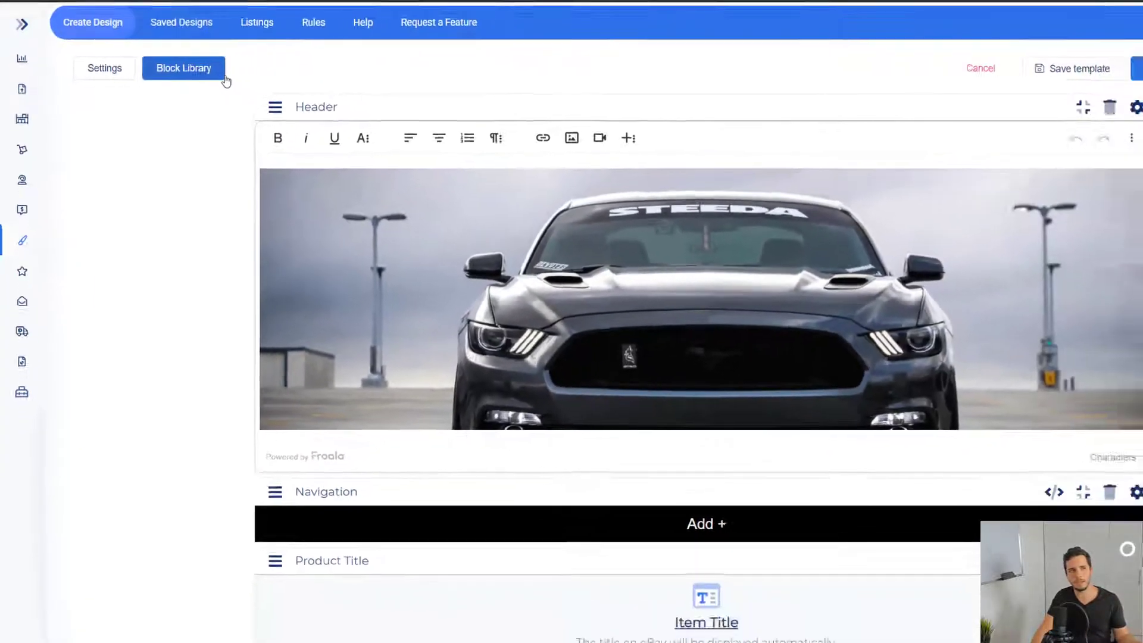
# Browse the header blocks available in the block library and close the list.
pyautogui.click(269, 93)
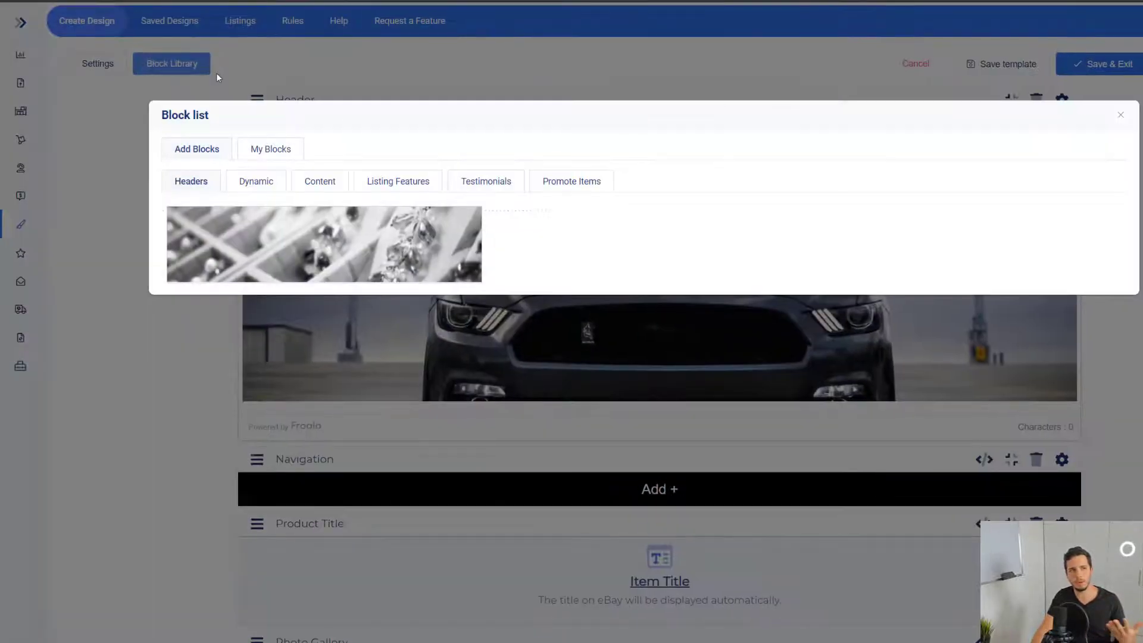
pyautogui.scroll(-5, 699, 219)
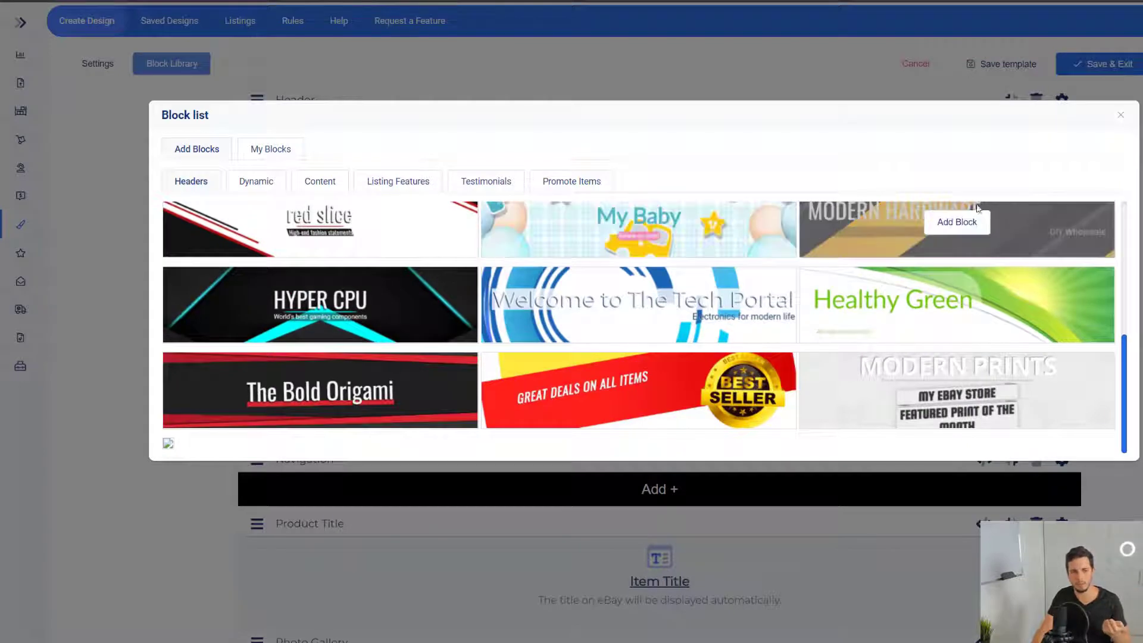
pyautogui.click(1119, 118)
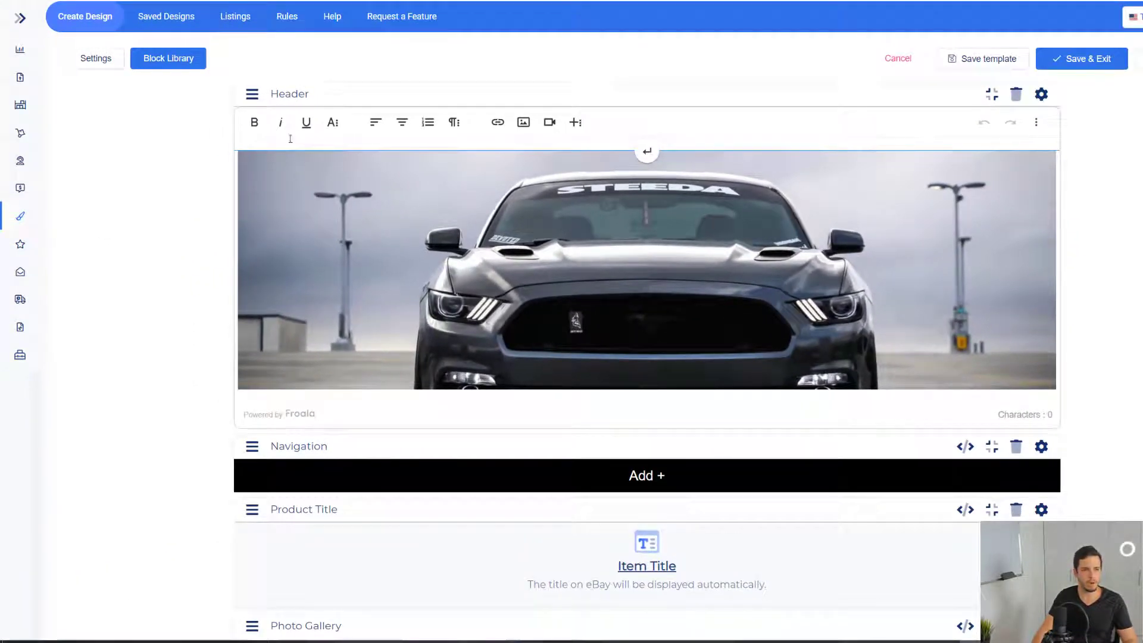
# Select the car image in the Header block to view its editing options, and deselect it.
pyautogui.scroll(-1, 506, 201)
pyautogui.scroll(-1, 506, 201)
pyautogui.scroll(2, 411, 290)
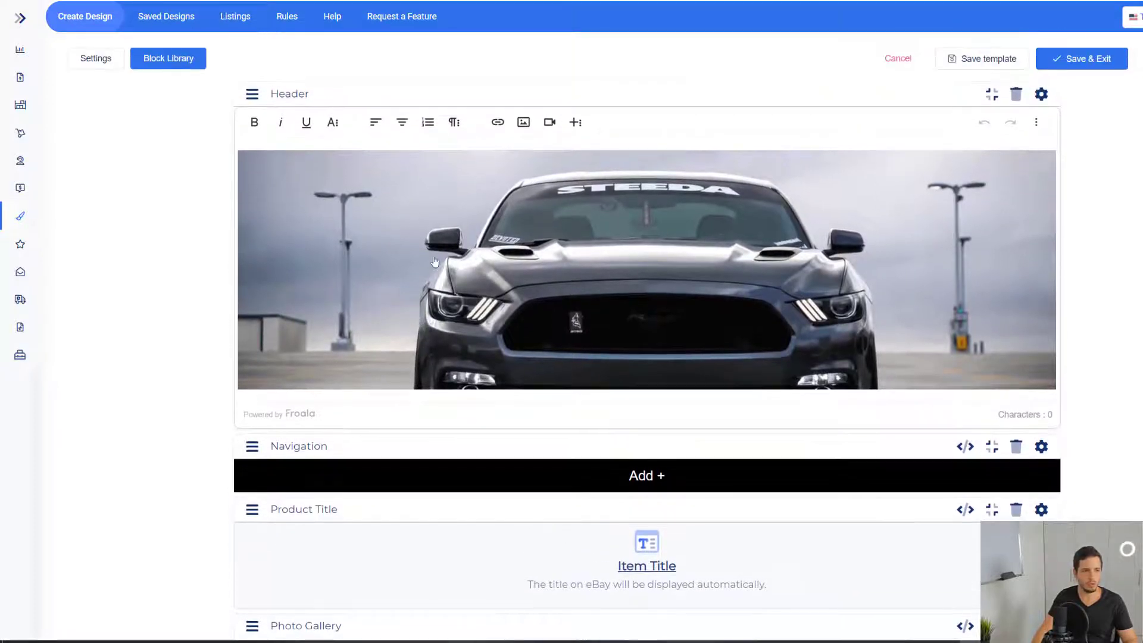
pyautogui.click(543, 241)
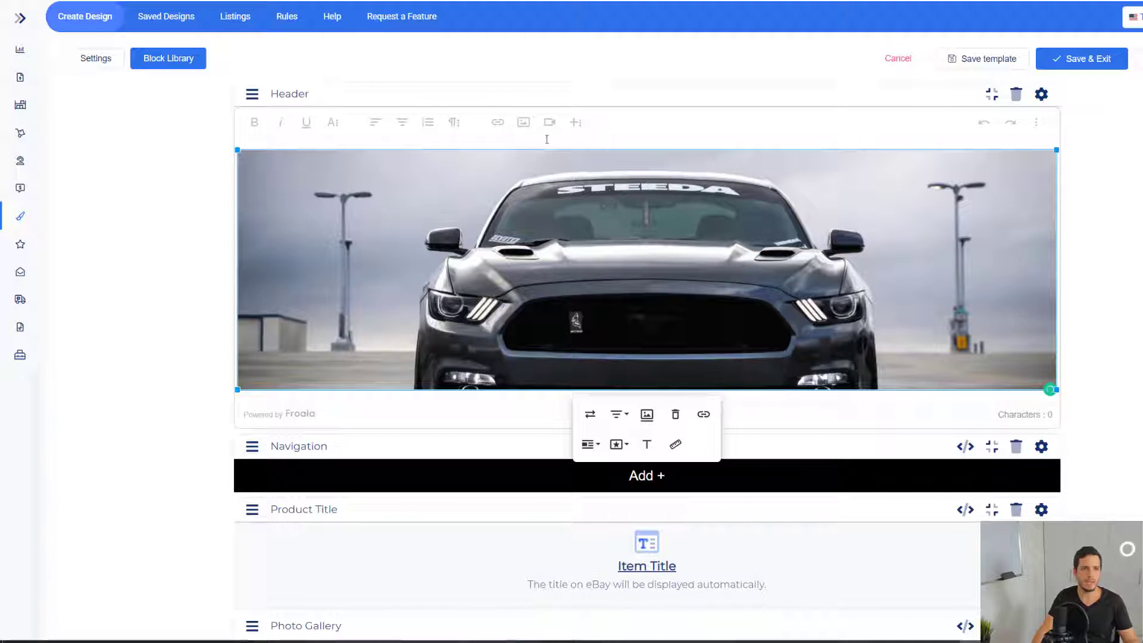
pyautogui.click(1087, 174)
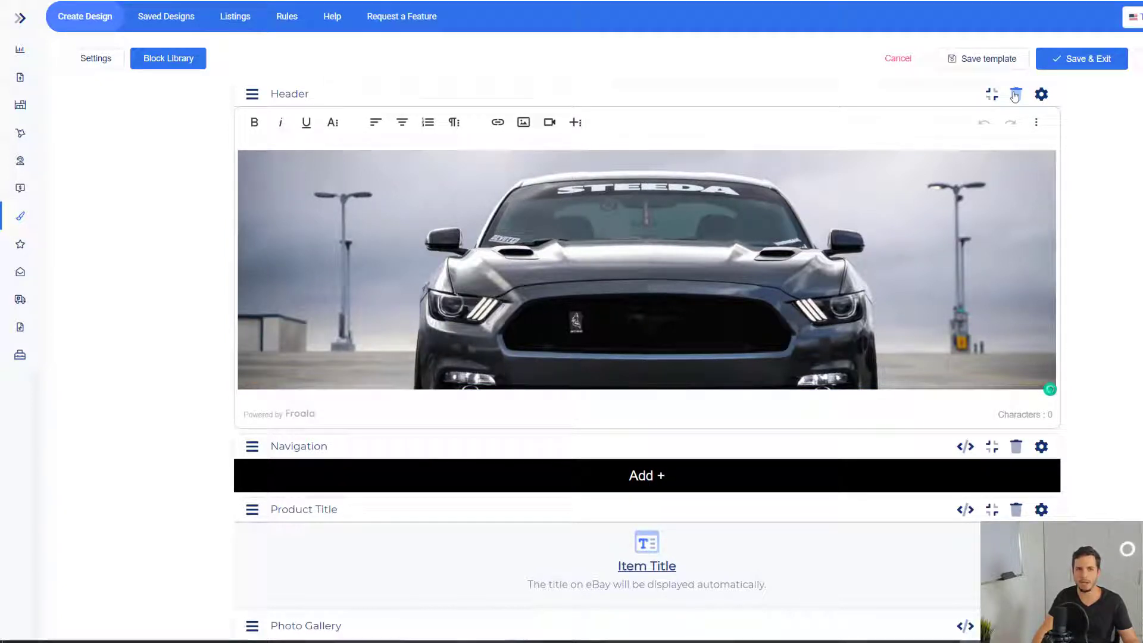
# Show the Header block's title, rename it to Picture, and hide the title again.
pyautogui.click(1041, 95)
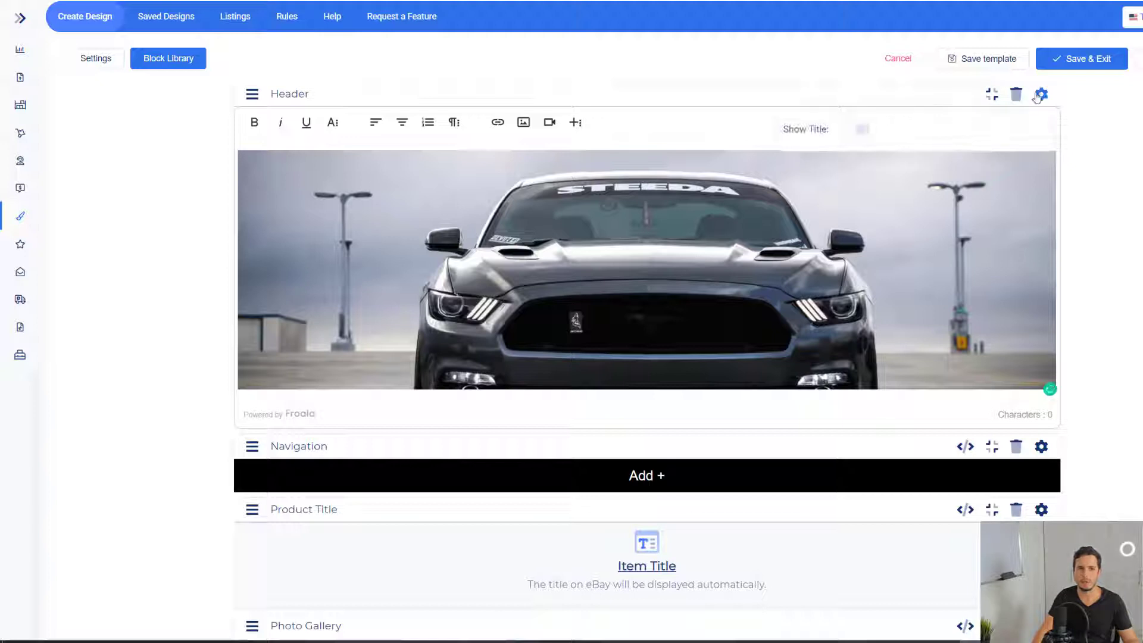
pyautogui.click(855, 131)
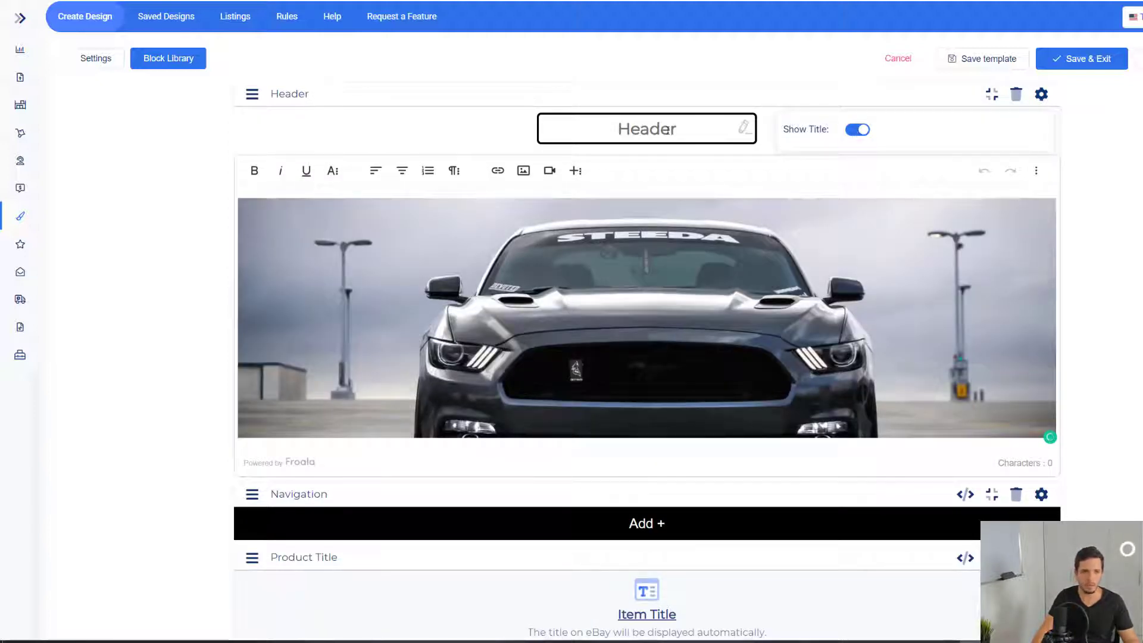
pyautogui.doubleClick(668, 130)
pyautogui.write('Picture')
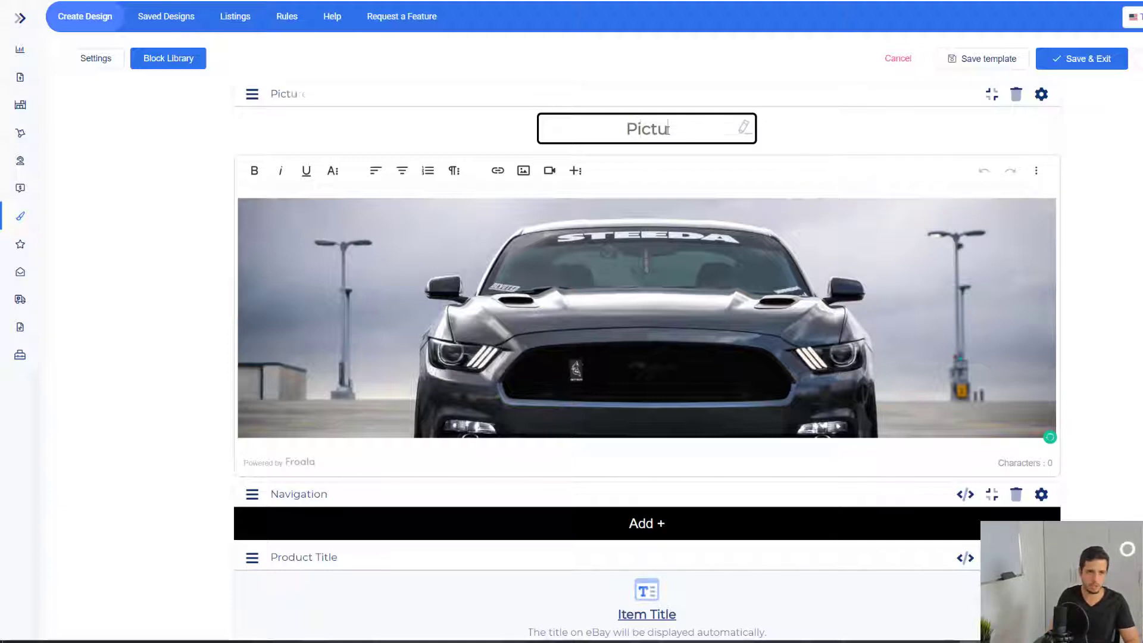
pyautogui.moveTo(1042, 94)
pyautogui.click(858, 129)
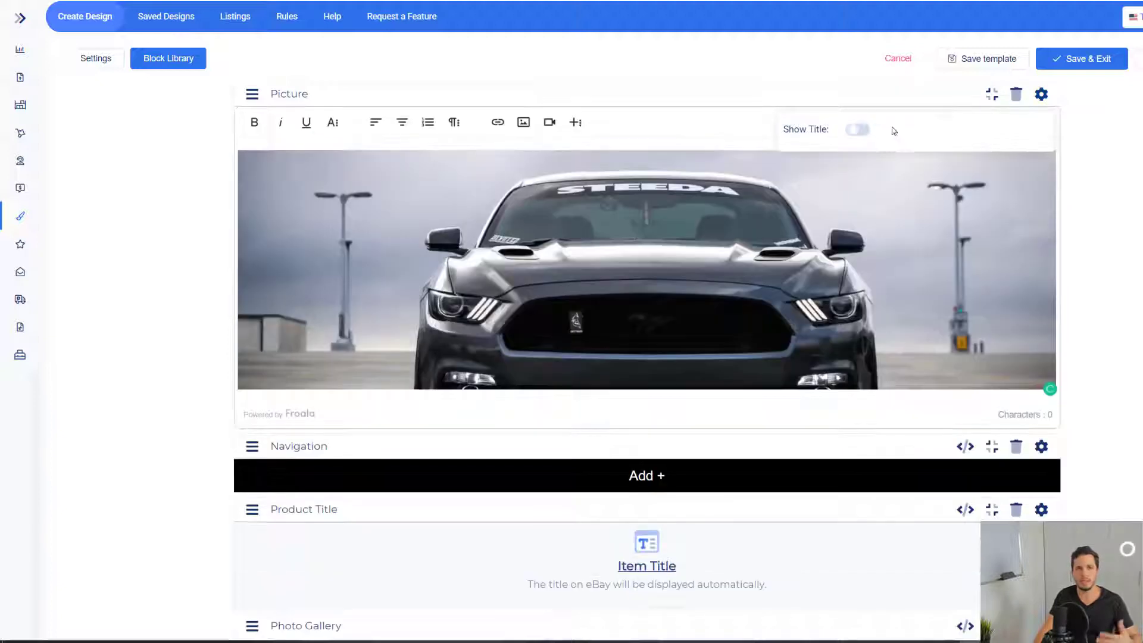
# Collapse the Picture block and expand it again.
pyautogui.click(993, 95)
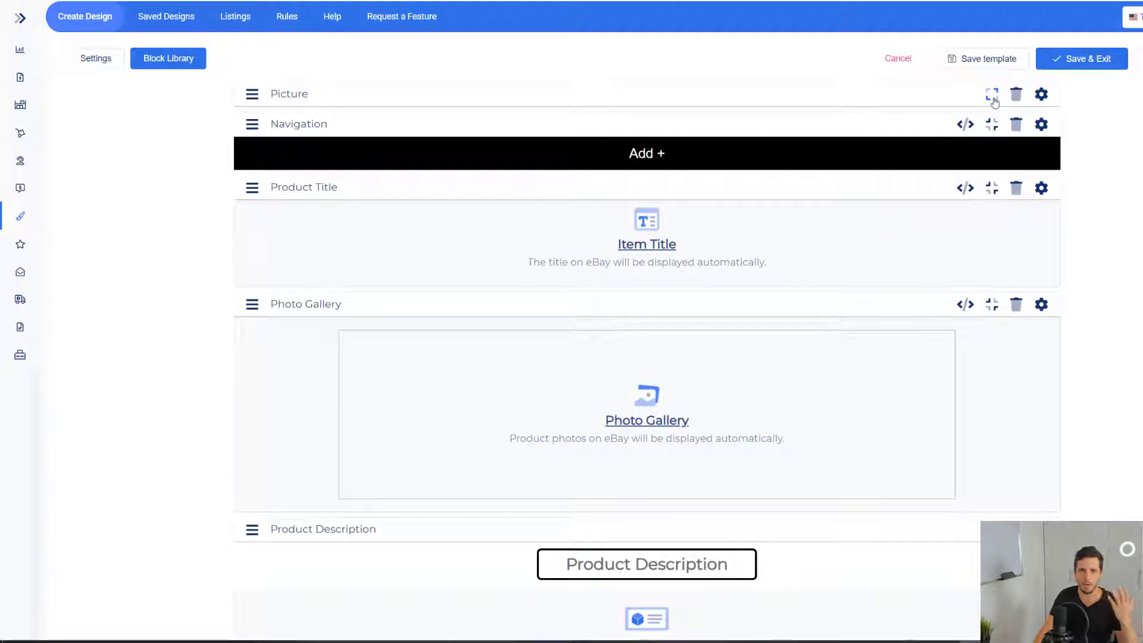
pyautogui.click(993, 97)
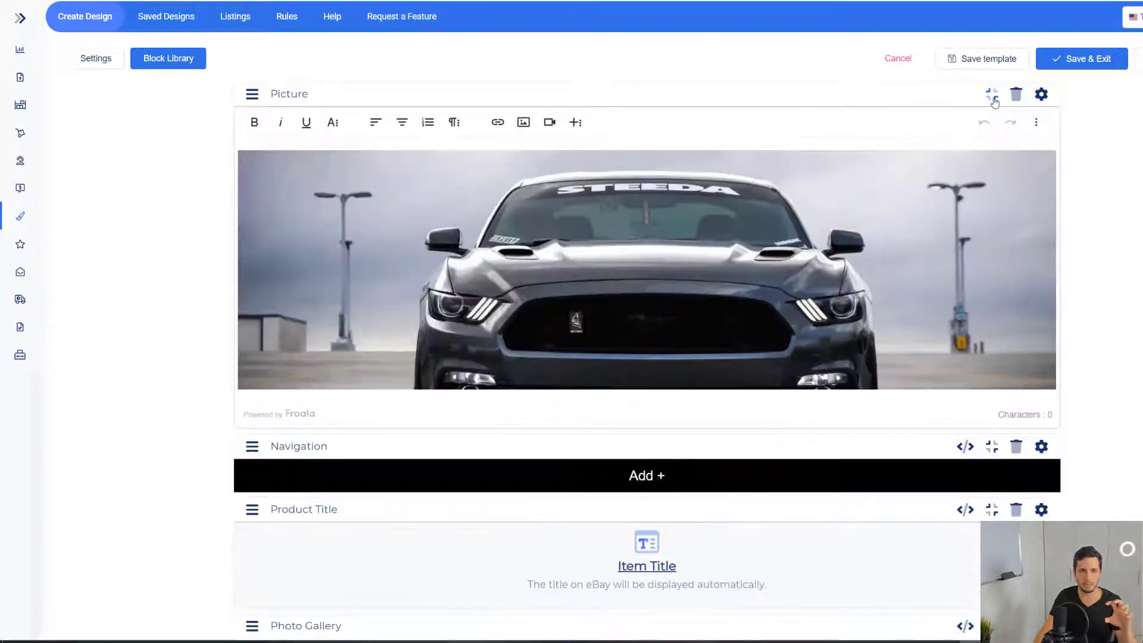
# Try the Photo Gallery layout with item specifics before the photo, and choose the one with four thumbnails stacked left of the main photo.
pyautogui.scroll(-4, 1127, 269)
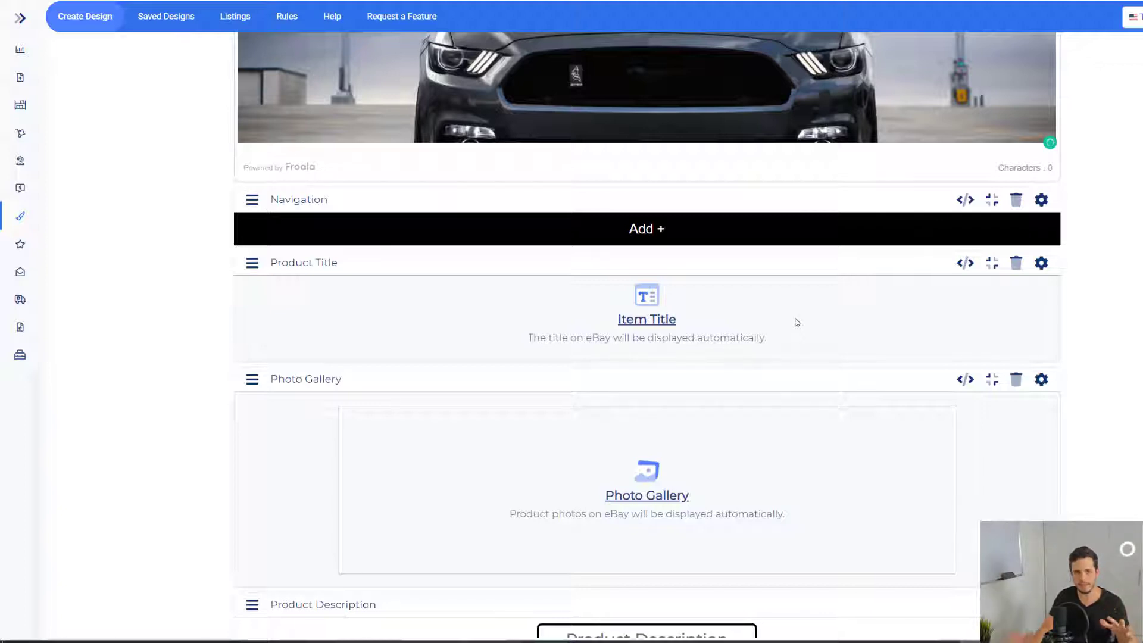
pyautogui.scroll(-2, 797, 322)
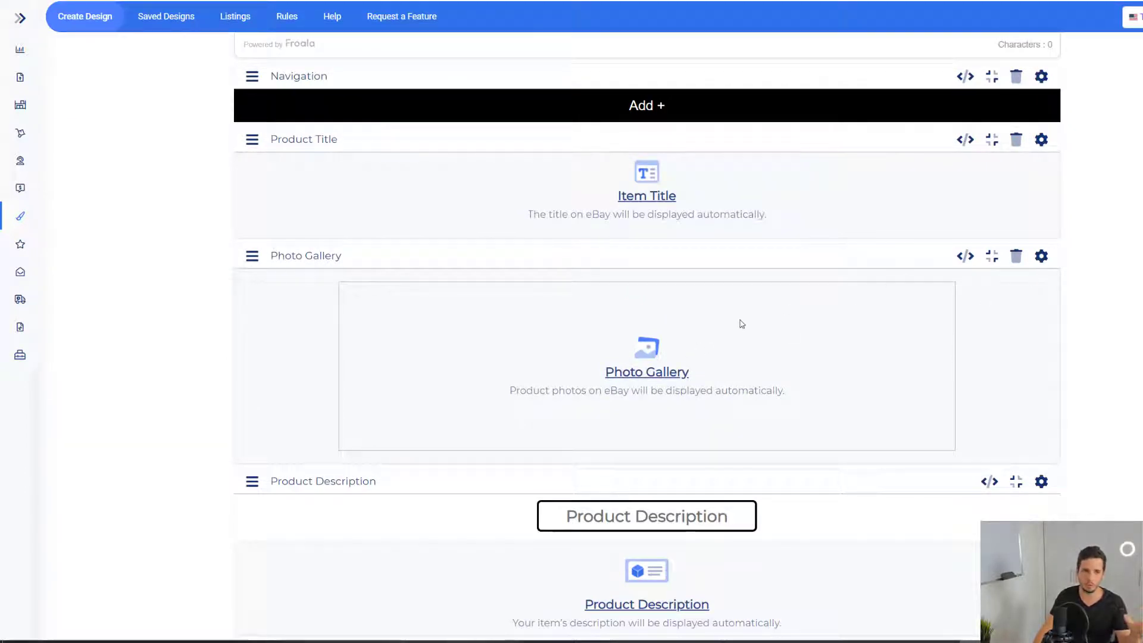
pyautogui.click(1041, 257)
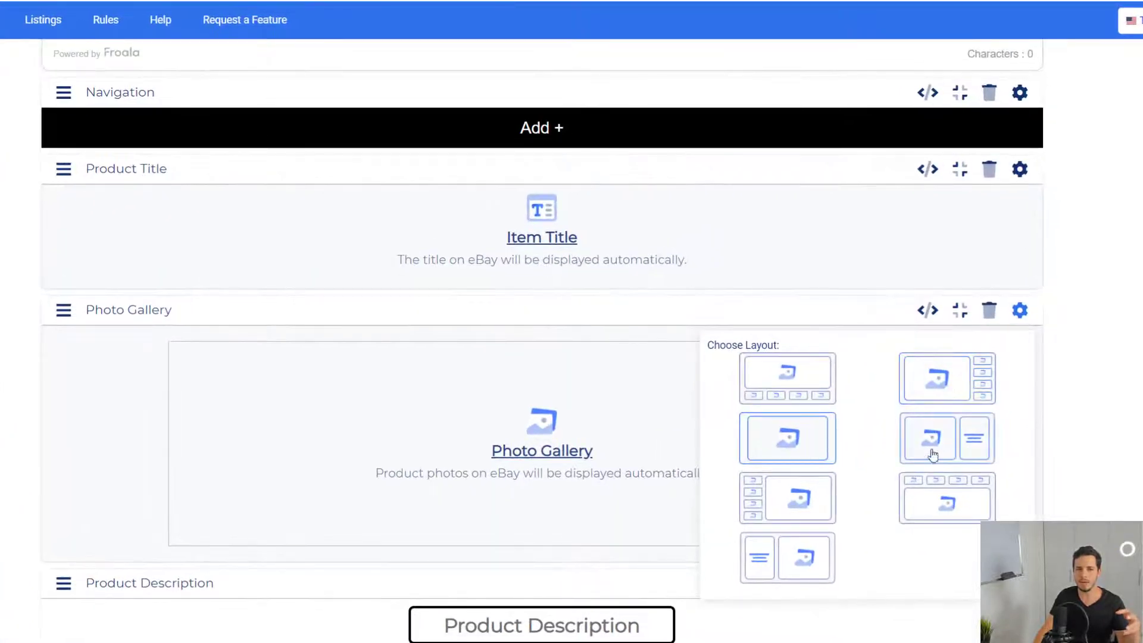
pyautogui.click(802, 558)
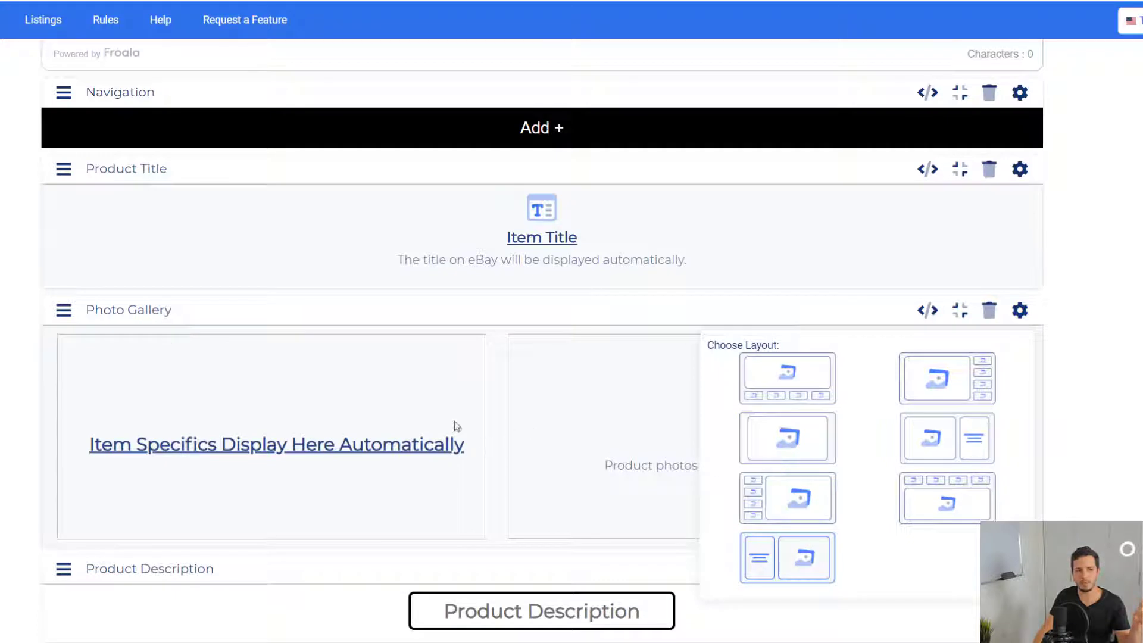
pyautogui.click(798, 495)
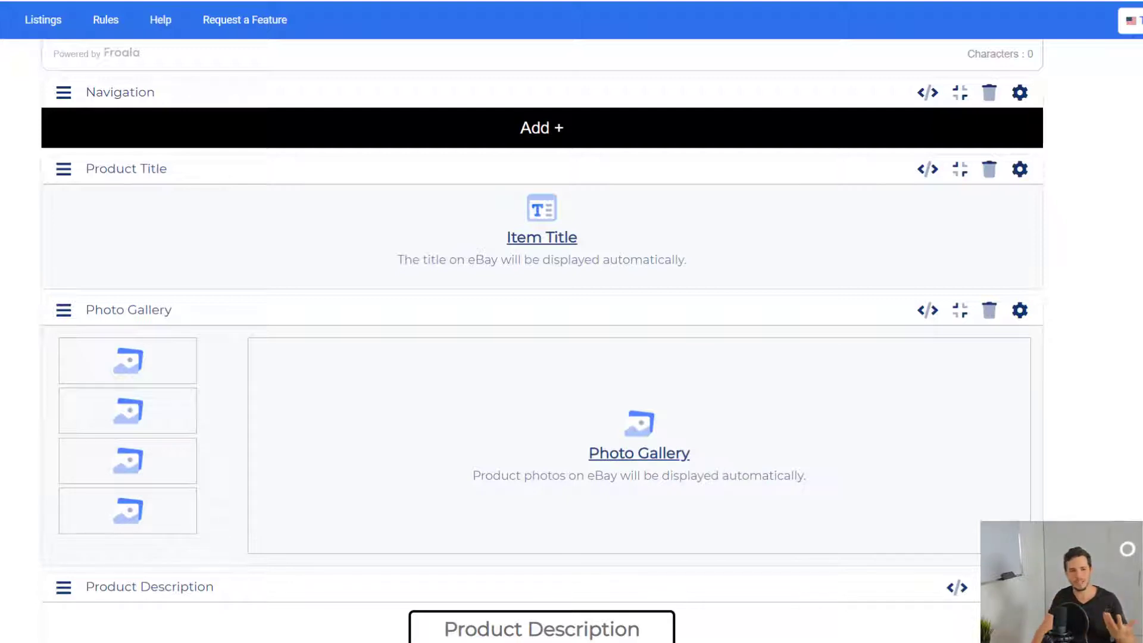
# Set the Product Description block's font size to 12px and its font family to Lato.
pyautogui.scroll(-5, 584, 301)
pyautogui.scroll(5, 589, 330)
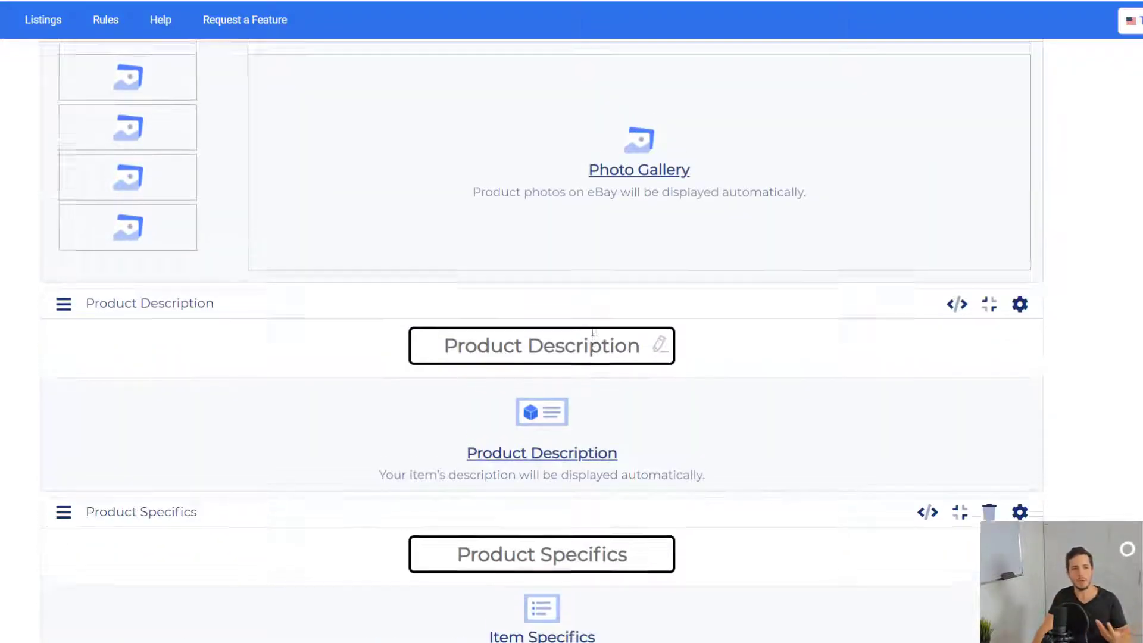
pyautogui.scroll(-5, 592, 332)
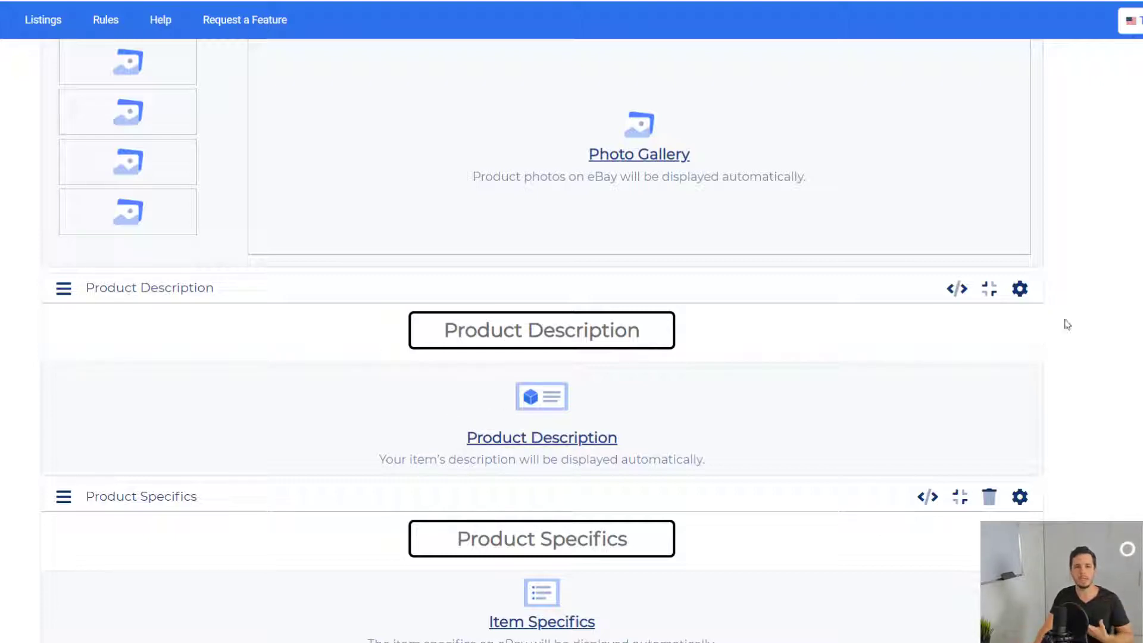
pyautogui.click(1020, 289)
pyautogui.click(809, 390)
pyautogui.click(816, 477)
pyautogui.click(853, 424)
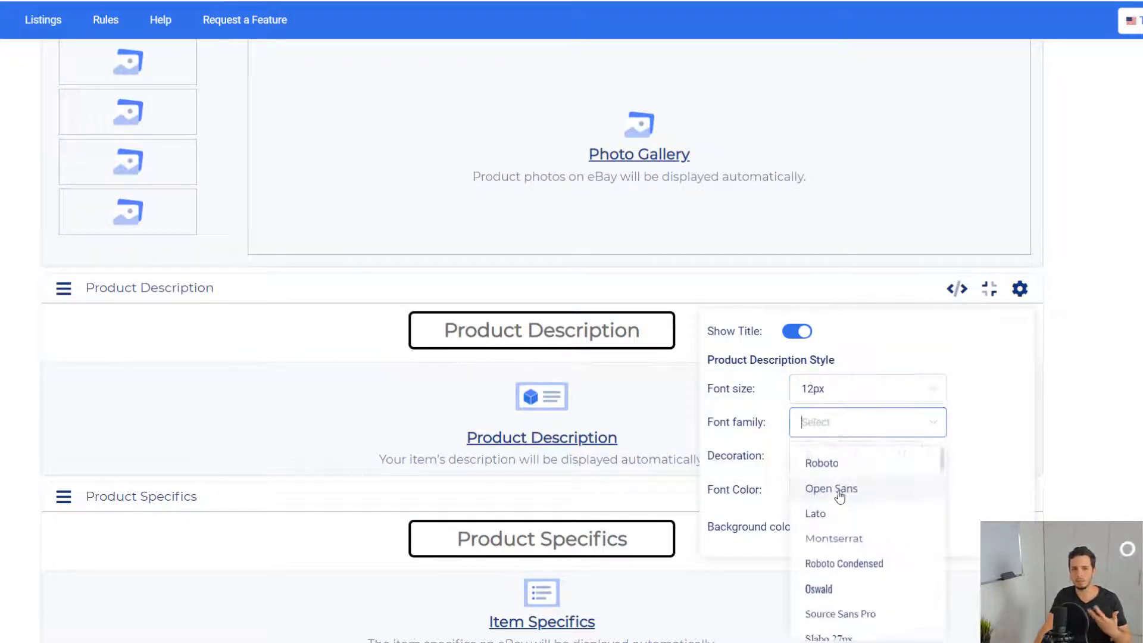
pyautogui.click(830, 514)
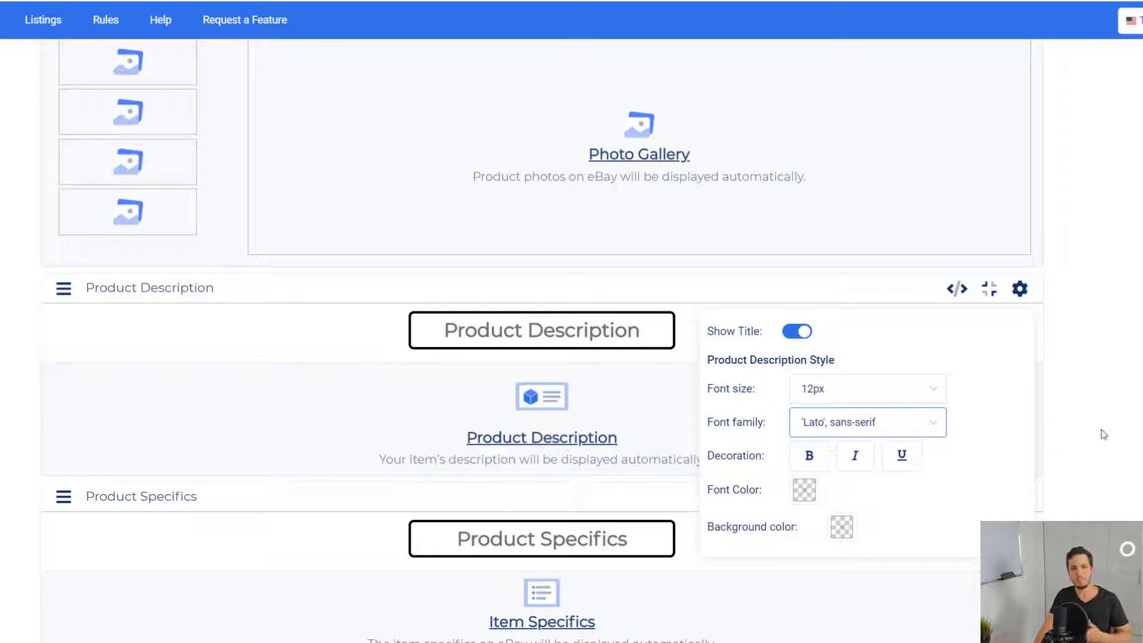
pyautogui.click(1139, 434)
# Examine the Shipping, Payment and Returns texts in the Policies block.
pyautogui.scroll(-3, 1123, 425)
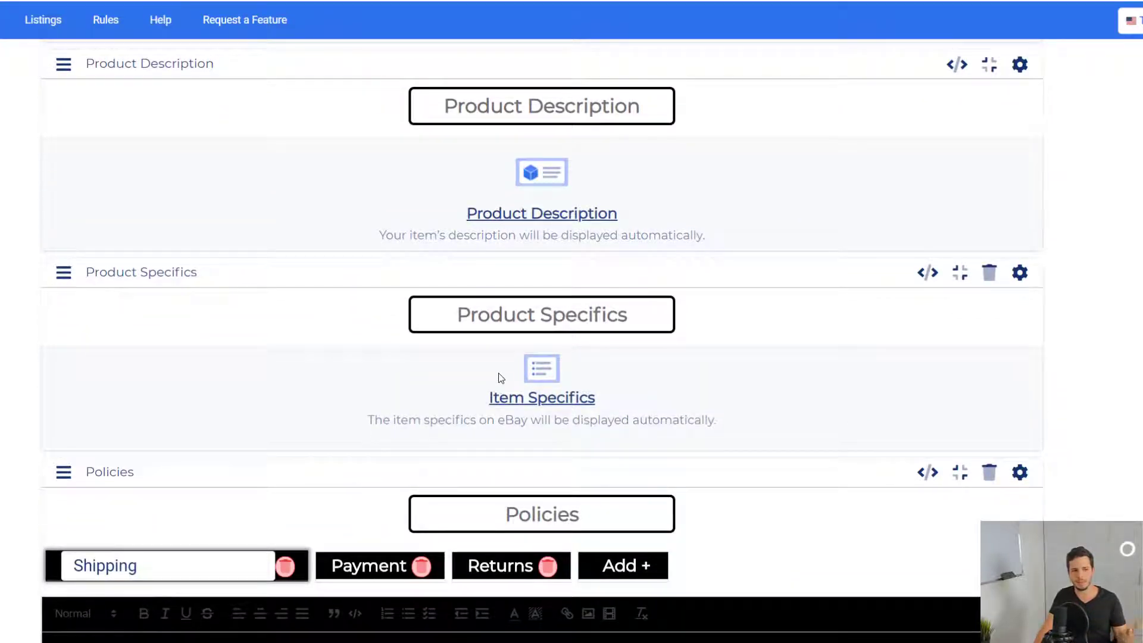
pyautogui.scroll(-6, 498, 375)
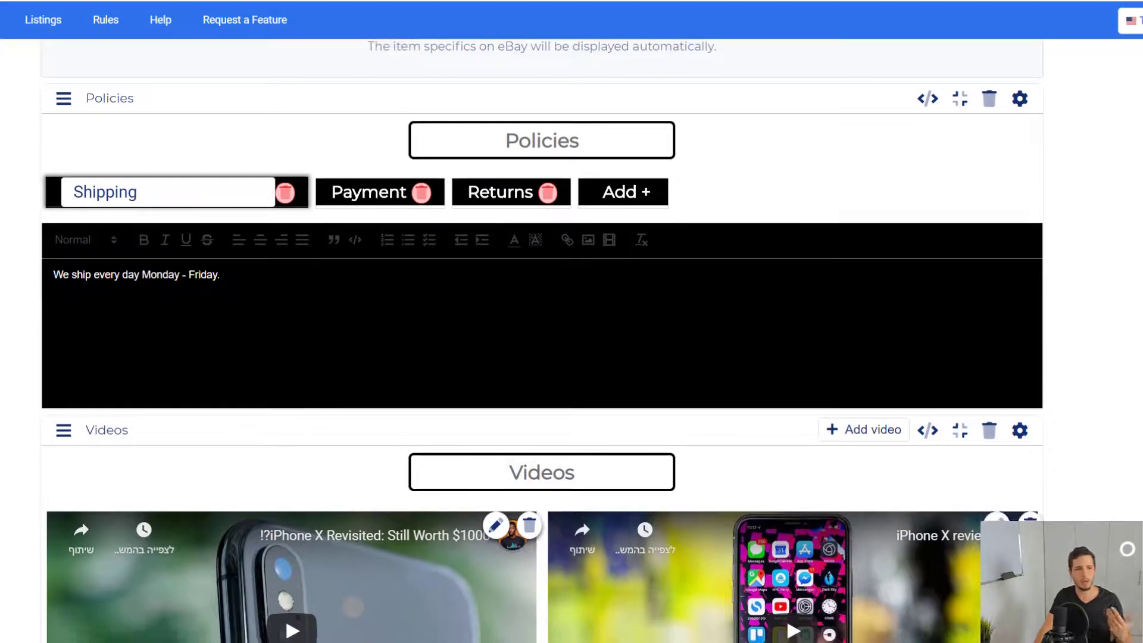
pyautogui.click(358, 191)
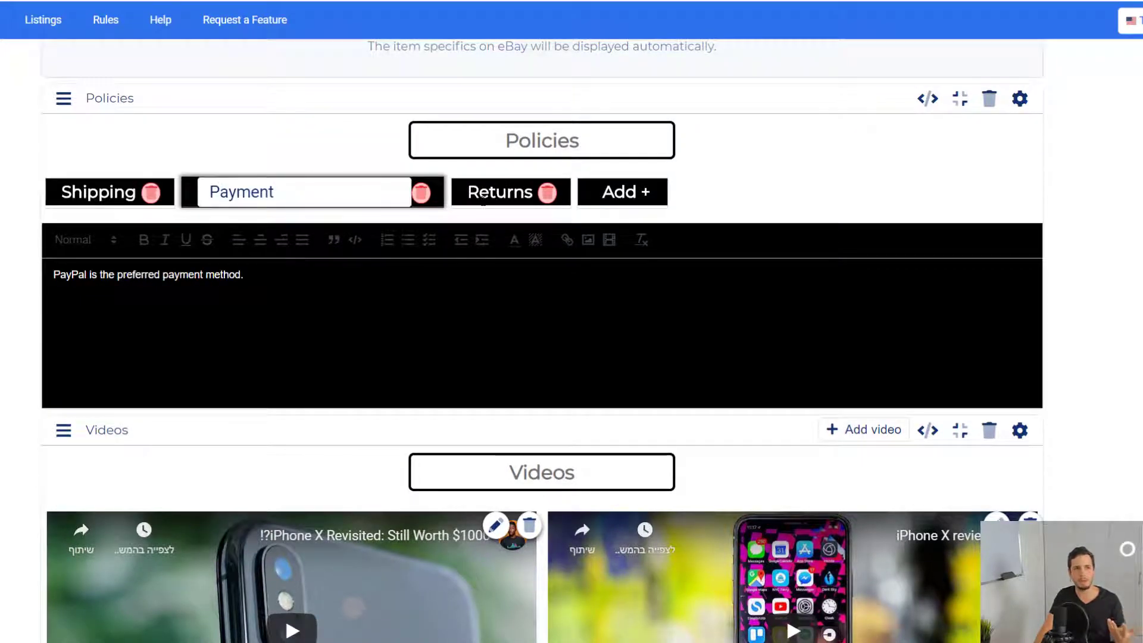
pyautogui.click(498, 194)
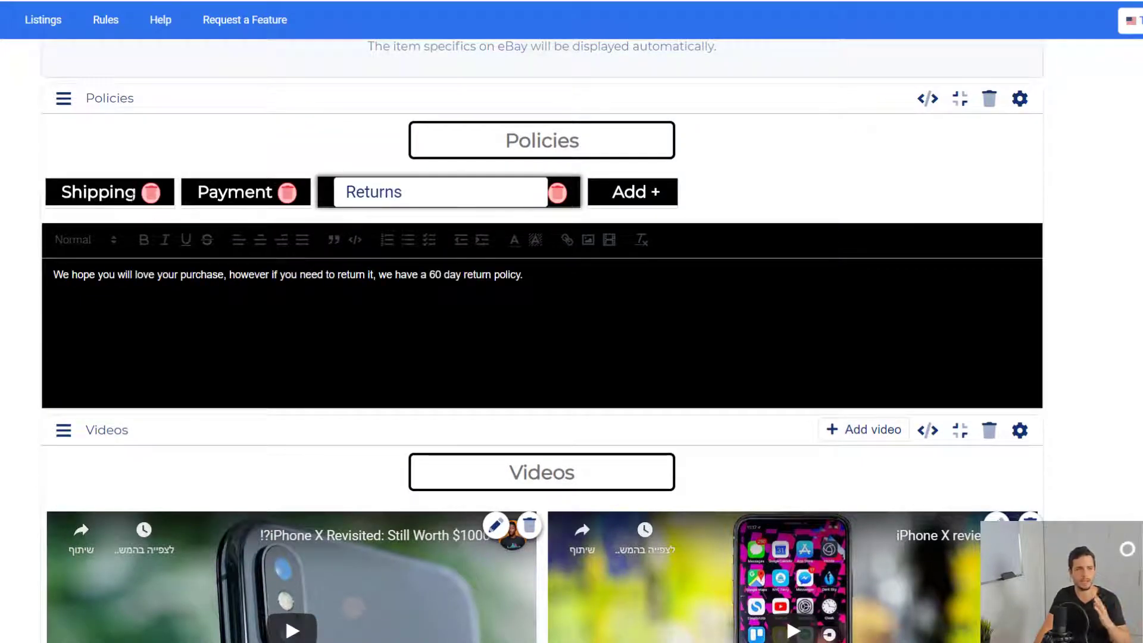
pyautogui.click(116, 194)
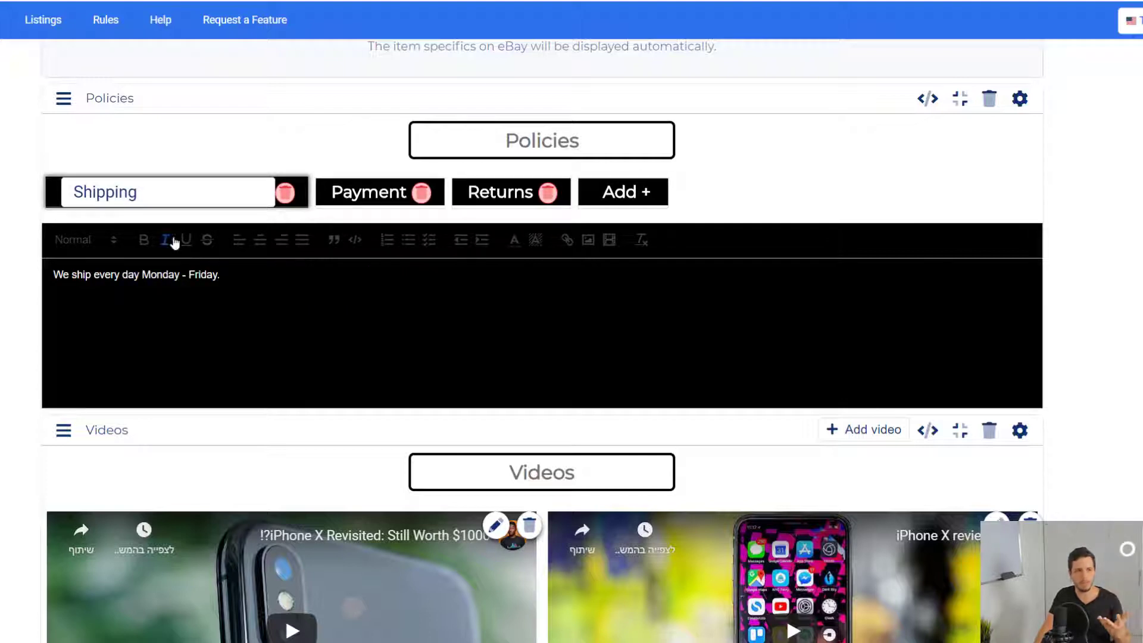
pyautogui.click(349, 199)
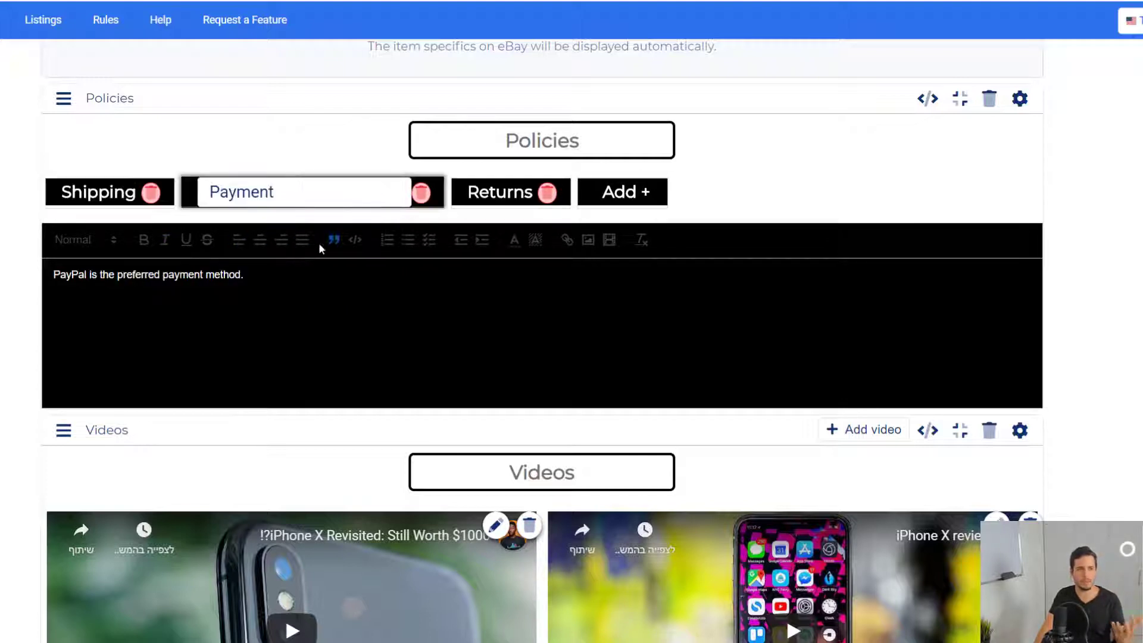
# Replace the Payment policy text in the Policies block with "dasdasdasdasdsad".
pyautogui.hotkey('ctrl', 'shift', 'Left')
pyautogui.hotkey('ctrl', 'shift', 'Left')
pyautogui.hotkey('ctrl', 'shift', 'Left')
pyautogui.hotkey('ctrl', 'shift', 'Left')
pyautogui.hotkey('ctrl', 'shift', 'Left')
pyautogui.hotkey('ctrl', 'shift', 'Left')
pyautogui.write('dasdasd')
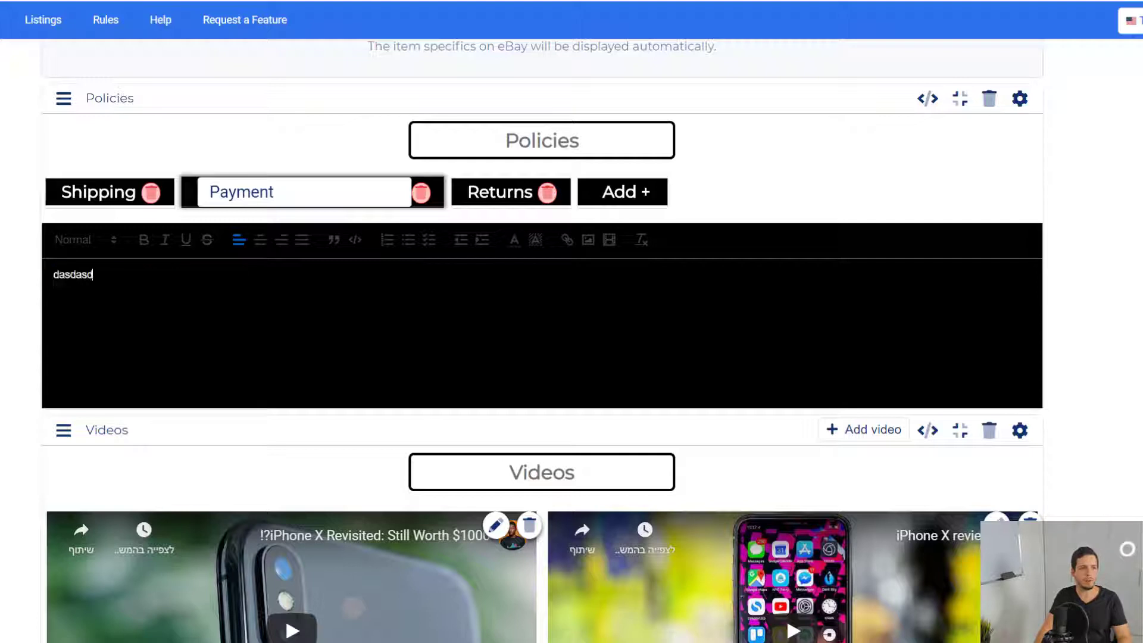
pyautogui.write('asdasdsad')
# Try different alignments on the whole Payment policy text and leave it centered.
pyautogui.hotkey('shift', 'Home')
pyautogui.click(262, 243)
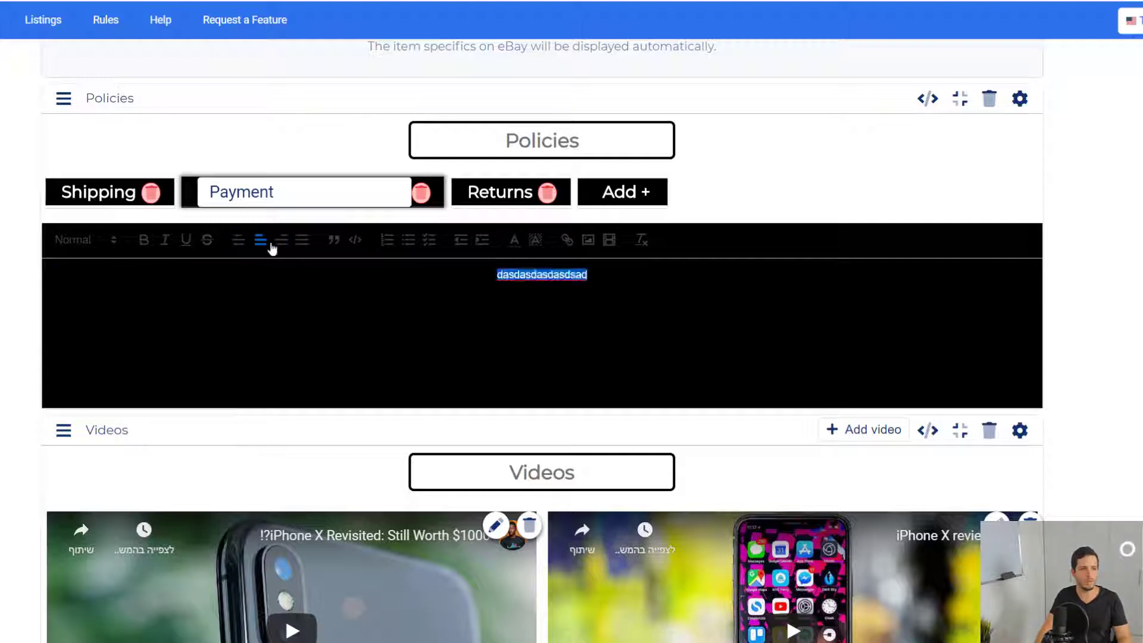
pyautogui.click(298, 243)
pyautogui.click(303, 244)
pyautogui.click(260, 243)
pyautogui.press('Left')
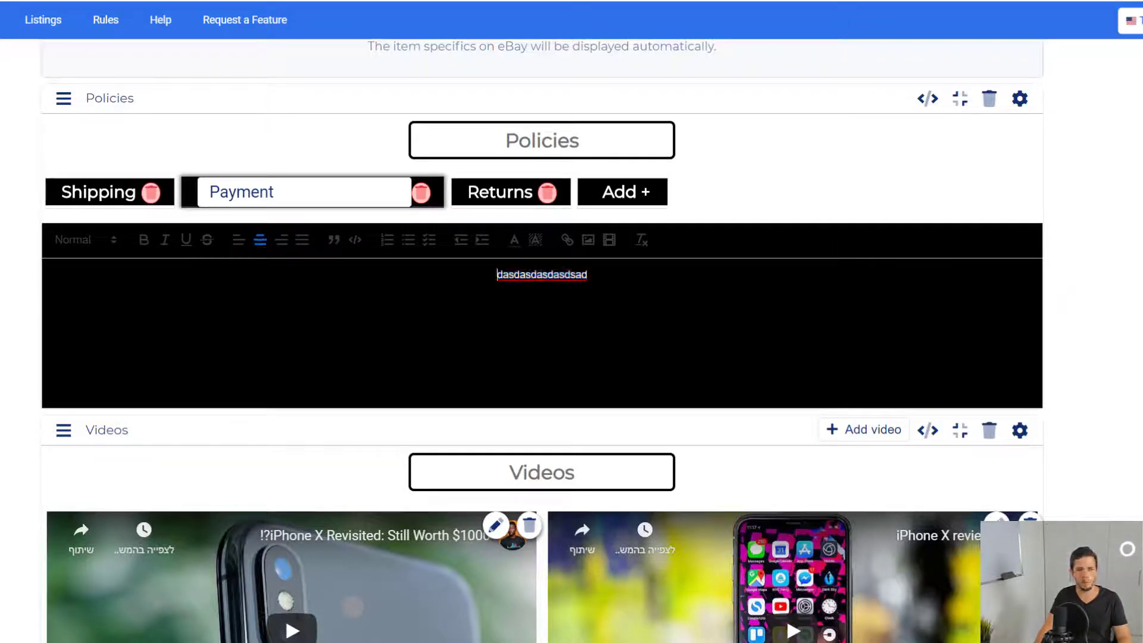
# Examine the options for adding a video to the Videos block, then dismiss them without adding one.
pyautogui.scroll(-5, 717, 136)
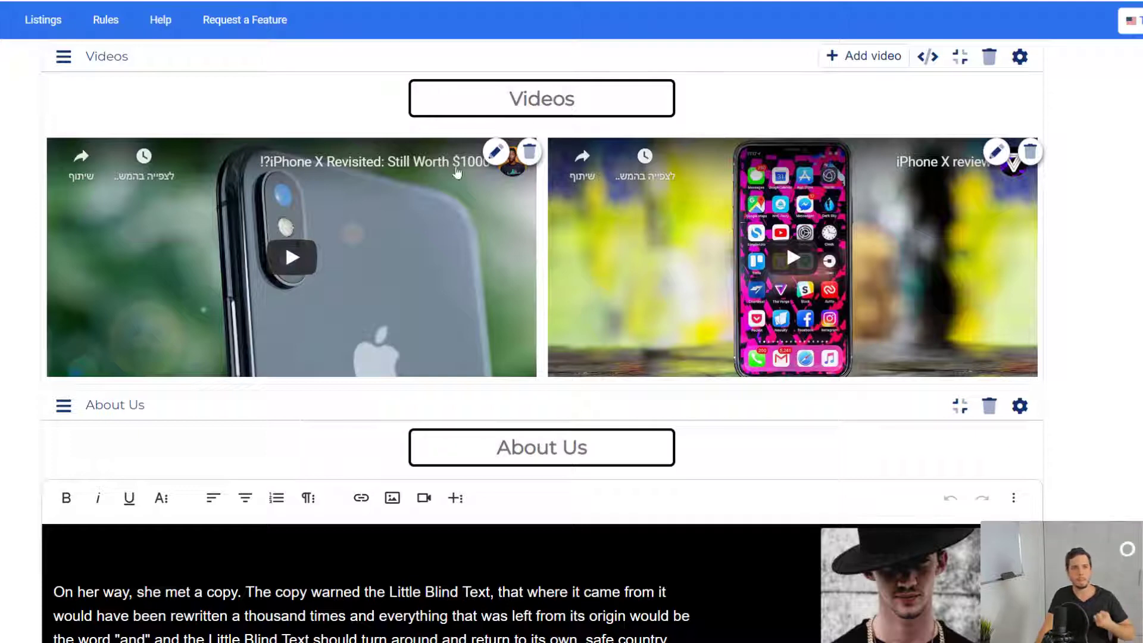
pyautogui.scroll(1, 774, 119)
pyautogui.click(855, 132)
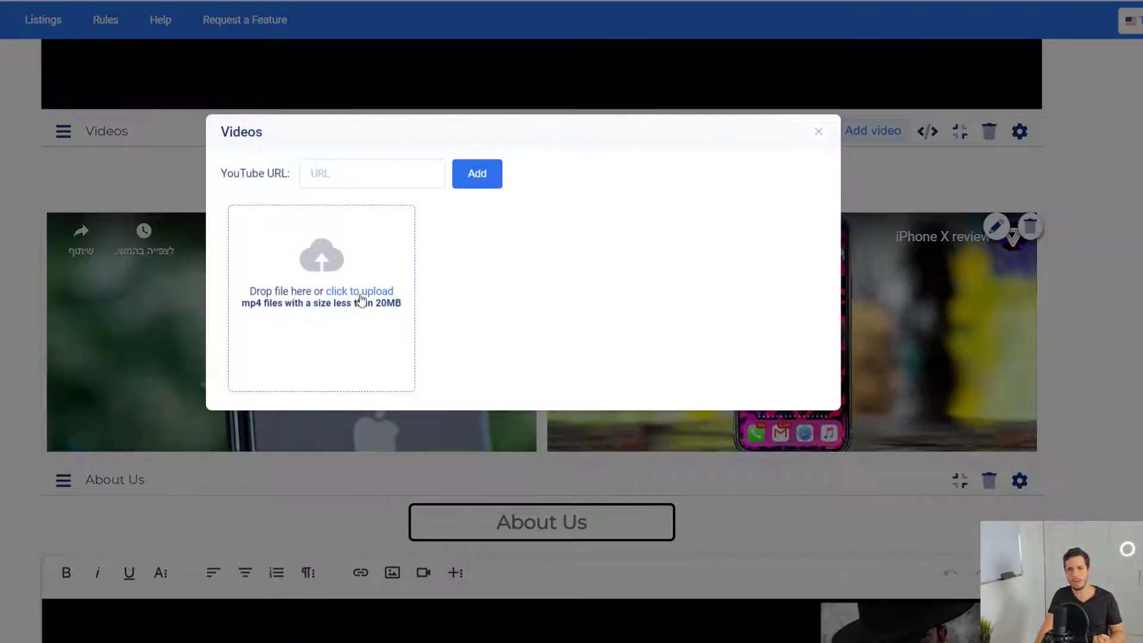
pyautogui.click(820, 133)
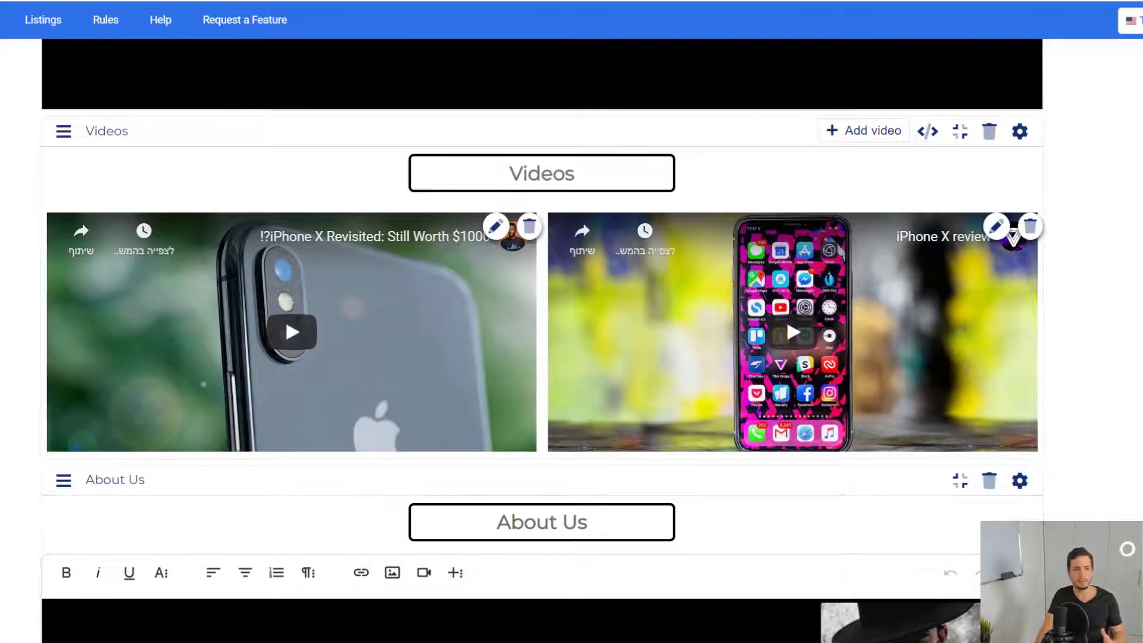
# Replace the middle part of the About Us paragraph, from after "On her way" up to "own, safe country", with placeholder text.
pyautogui.scroll(-2, 798, 128)
pyautogui.scroll(-2, 545, 329)
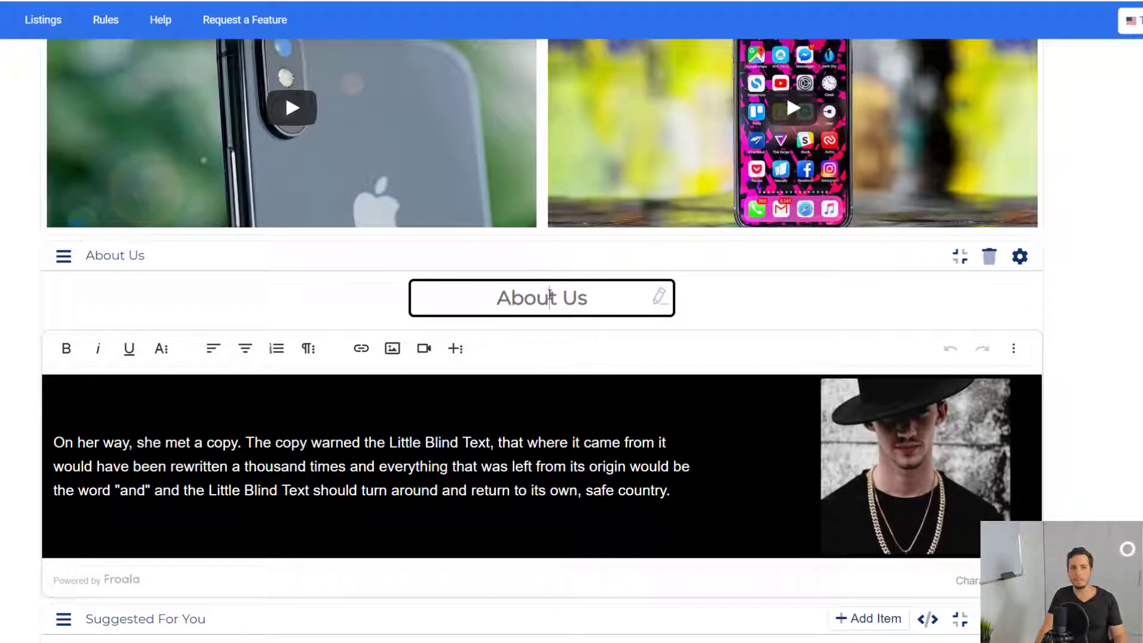
pyautogui.doubleClick(551, 296)
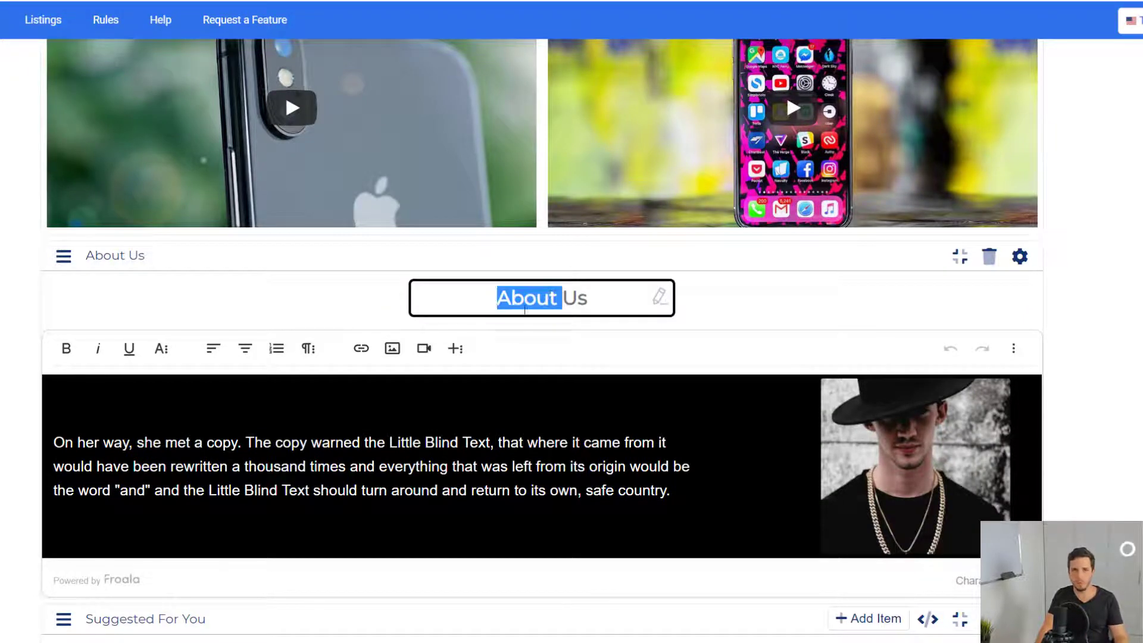
pyautogui.moveTo(135, 442); pyautogui.dragTo(543, 490)
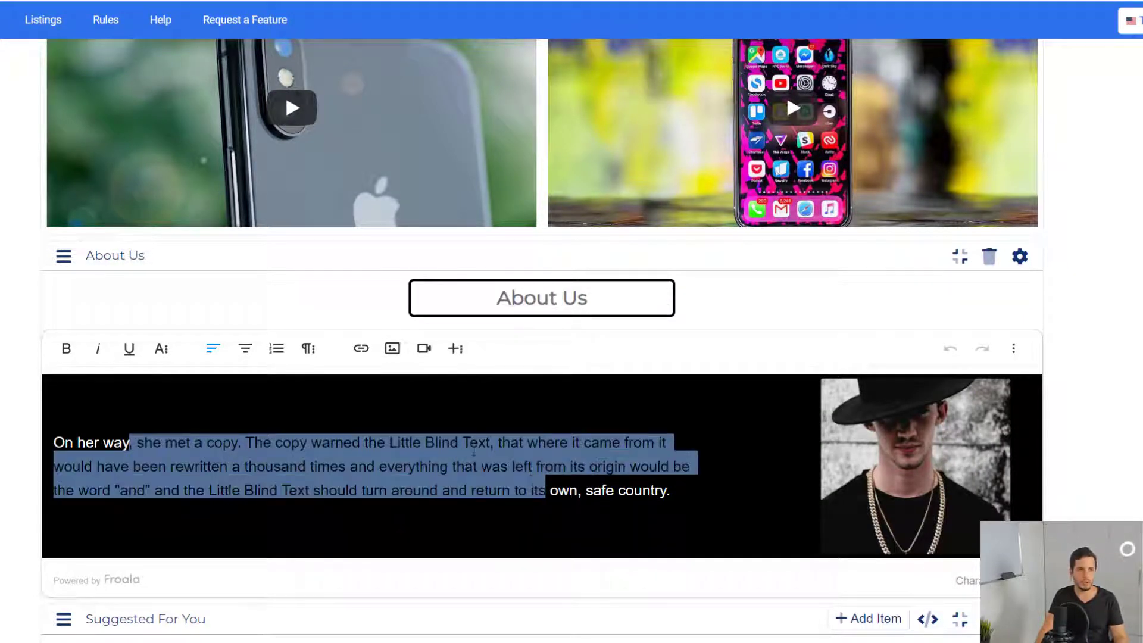
pyautogui.write('dasdasdasdasdafsoigjoisjhodsjhs')
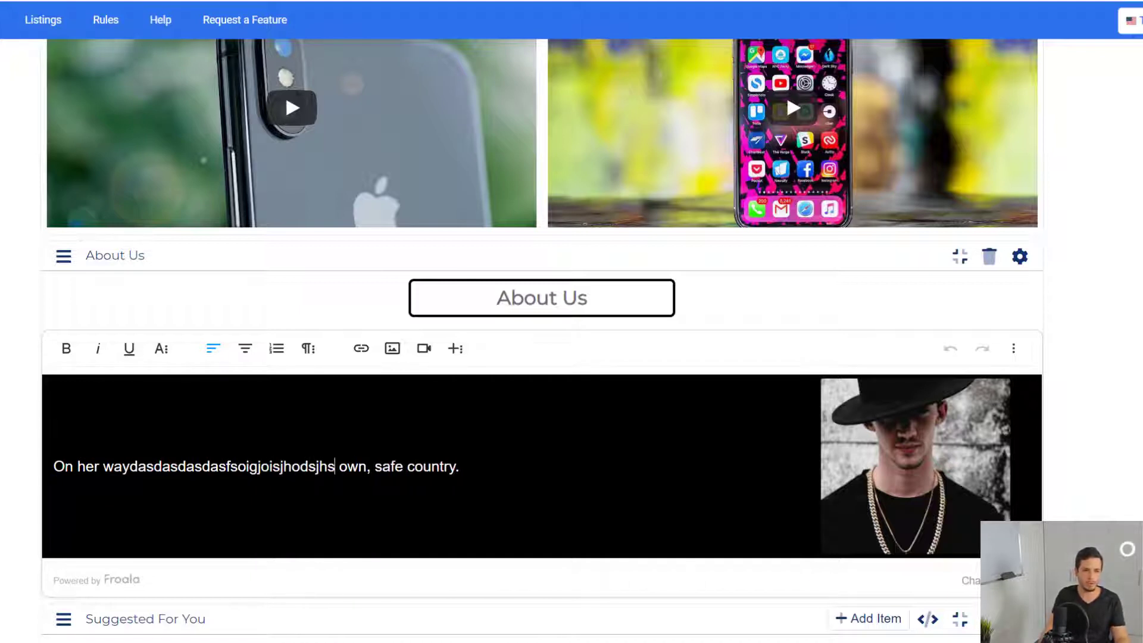
# Rename the About Us block's title to "afagfsdalgsdlg".
pyautogui.tripleClick(615, 296)
pyautogui.write('af')
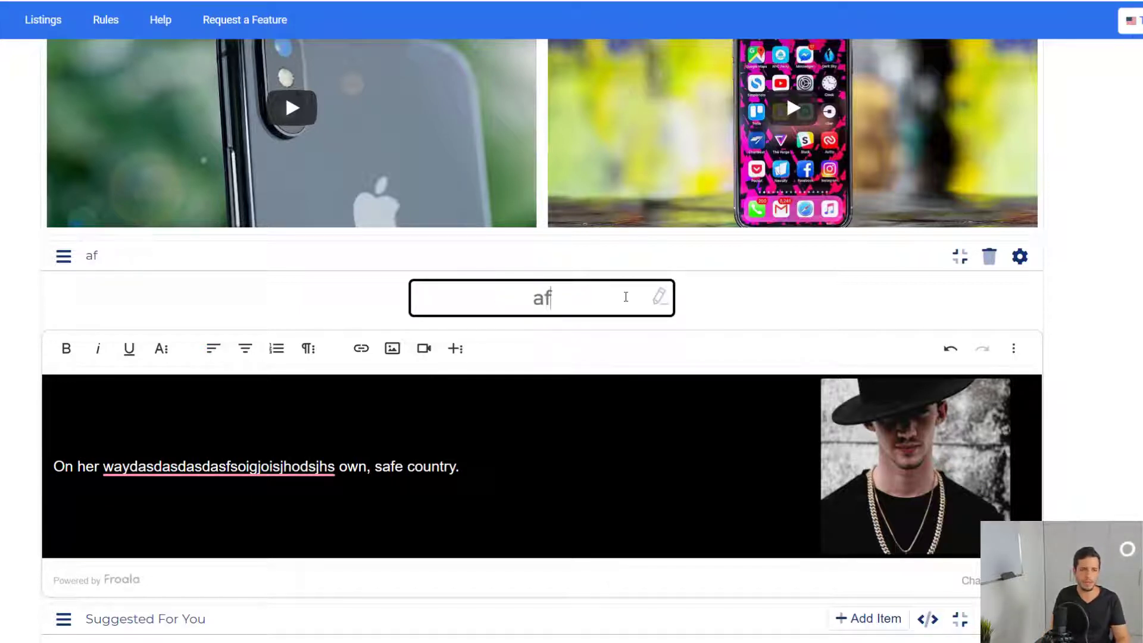
pyautogui.write('agfsdalgsdlg')
# Show the additional text formatting tools and cut the block's paragraph down to "On hey.".
pyautogui.click(407, 466)
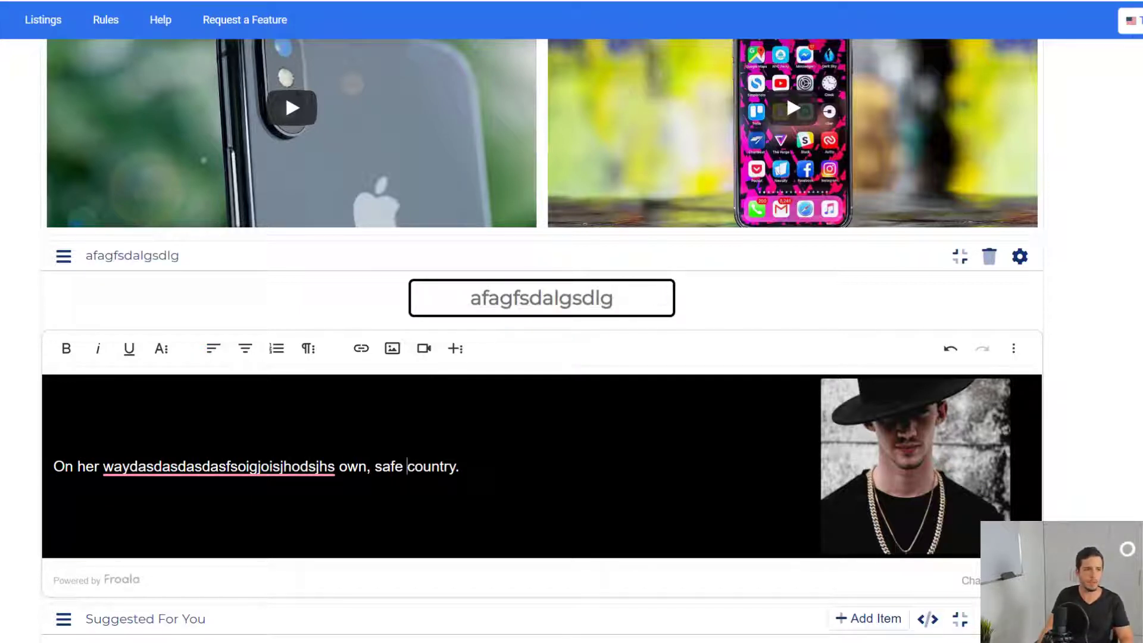
pyautogui.doubleClick(219, 466)
pyautogui.hotkey('ctrl', 'a')
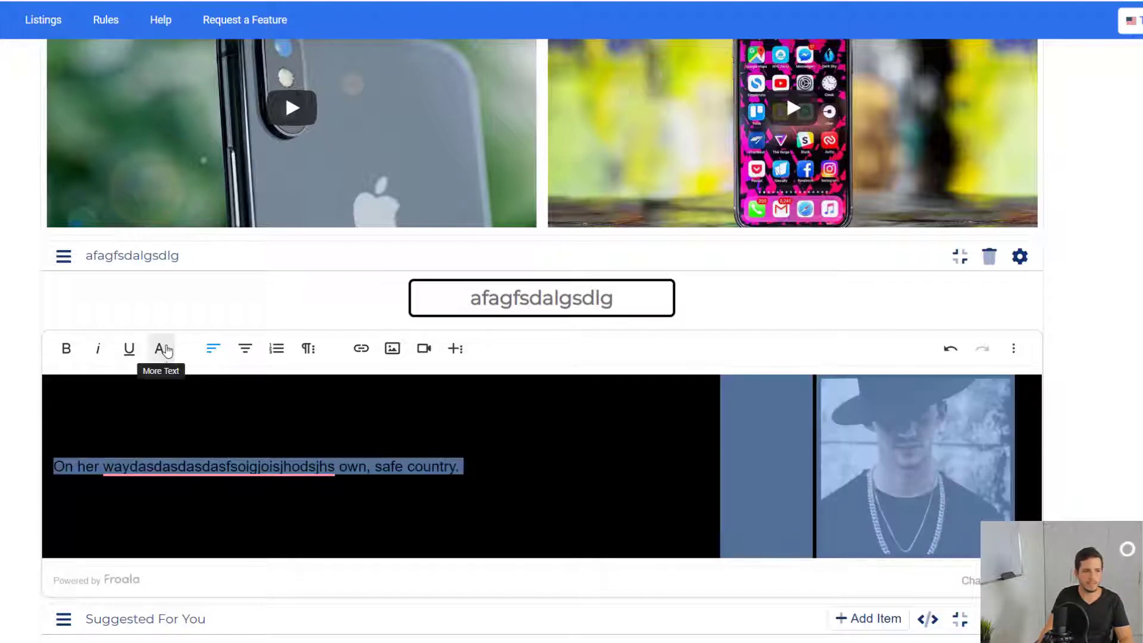
pyautogui.click(161, 349)
pyautogui.moveTo(450, 502); pyautogui.dragTo(94, 502)
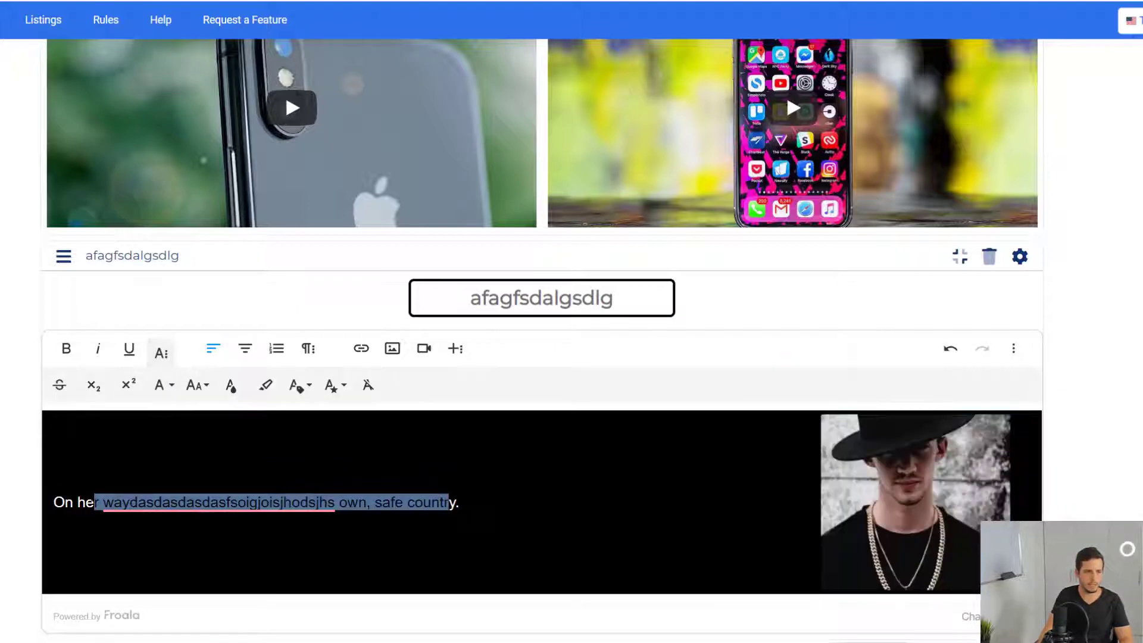
pyautogui.press('BackSpace')
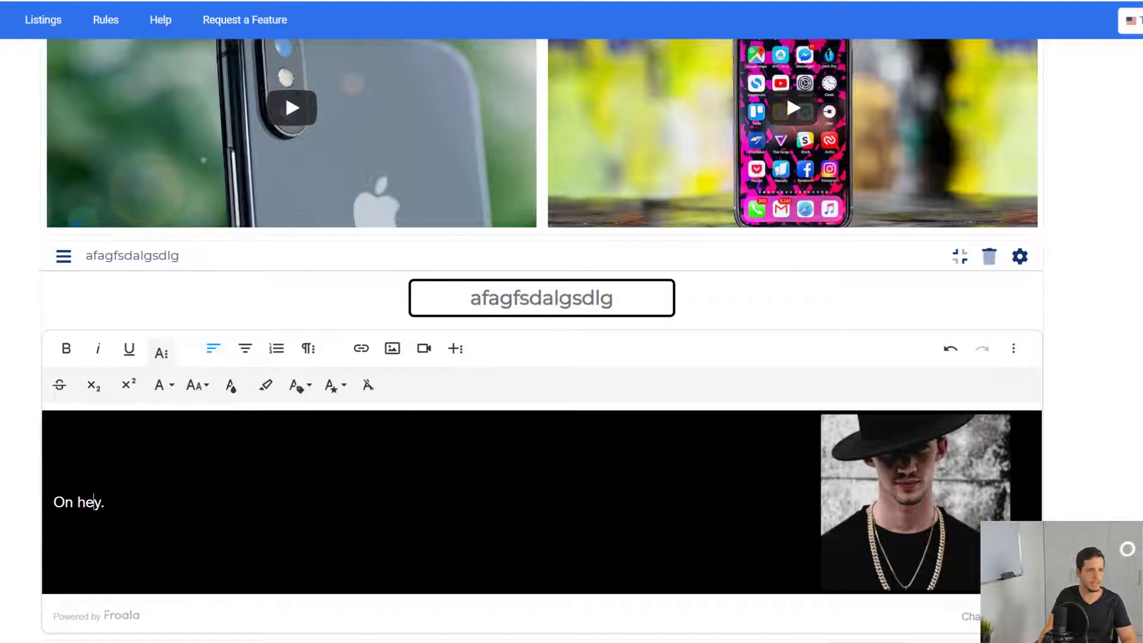
# Try a font family on the word "hey", and give it yellow text with a red background.
pyautogui.doubleClick(89, 503)
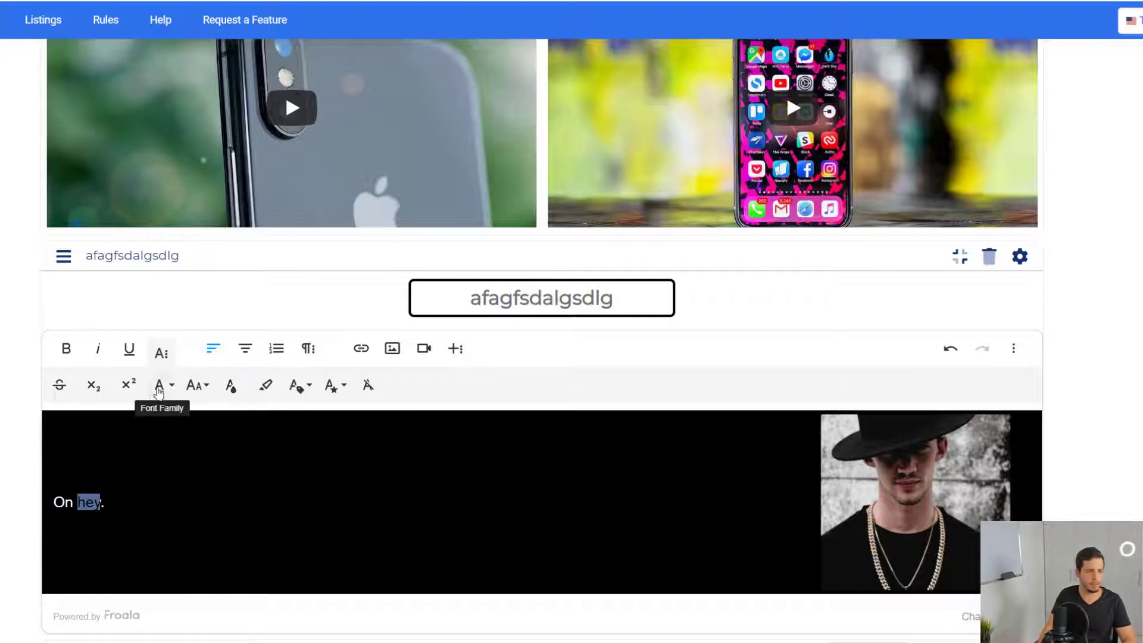
pyautogui.click(166, 393)
pyautogui.click(178, 433)
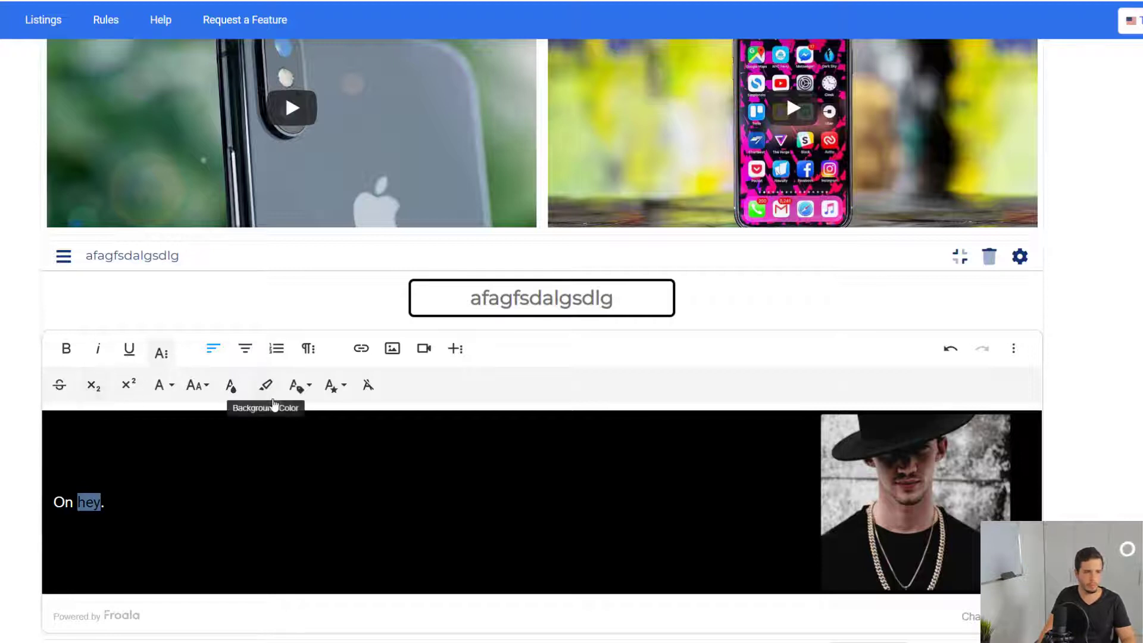
pyautogui.click(231, 385)
pyautogui.click(388, 500)
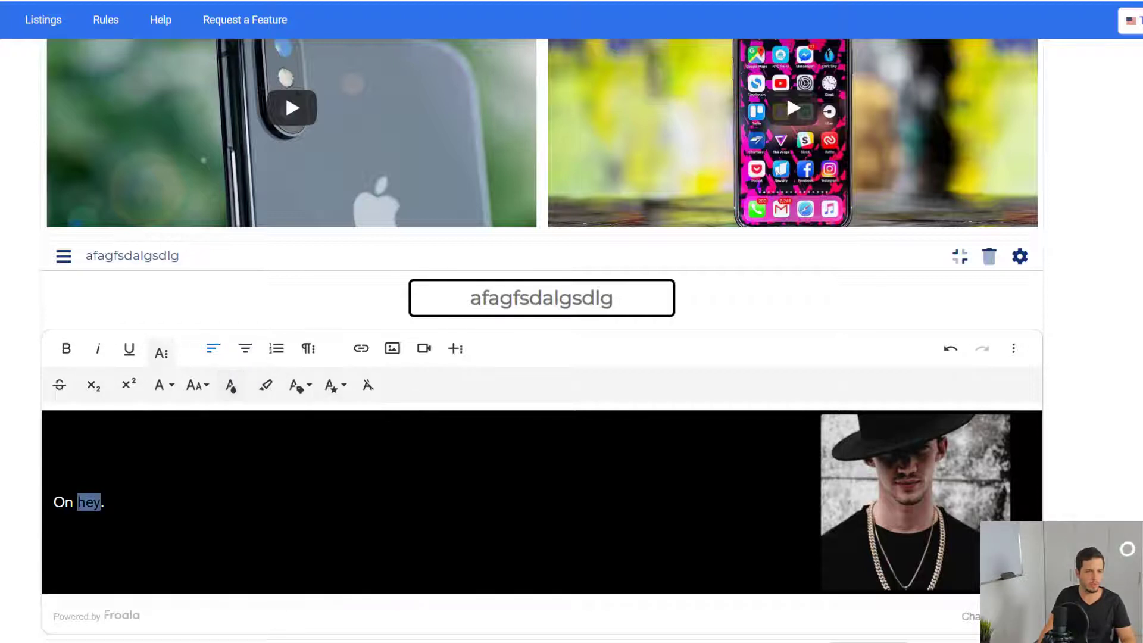
pyautogui.click(231, 386)
pyautogui.click(245, 481)
pyautogui.click(265, 385)
pyautogui.click(350, 485)
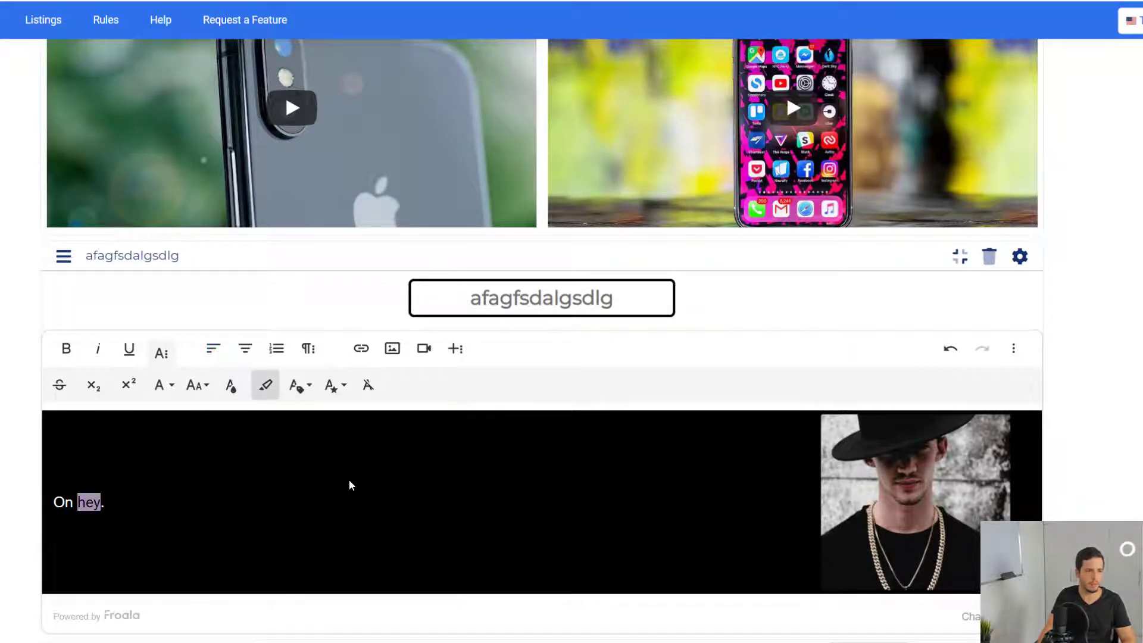
pyautogui.click(350, 485)
# Check the image options for the block's photo, and undo the formatting and text changes back to the original paragraph.
pyautogui.click(965, 509)
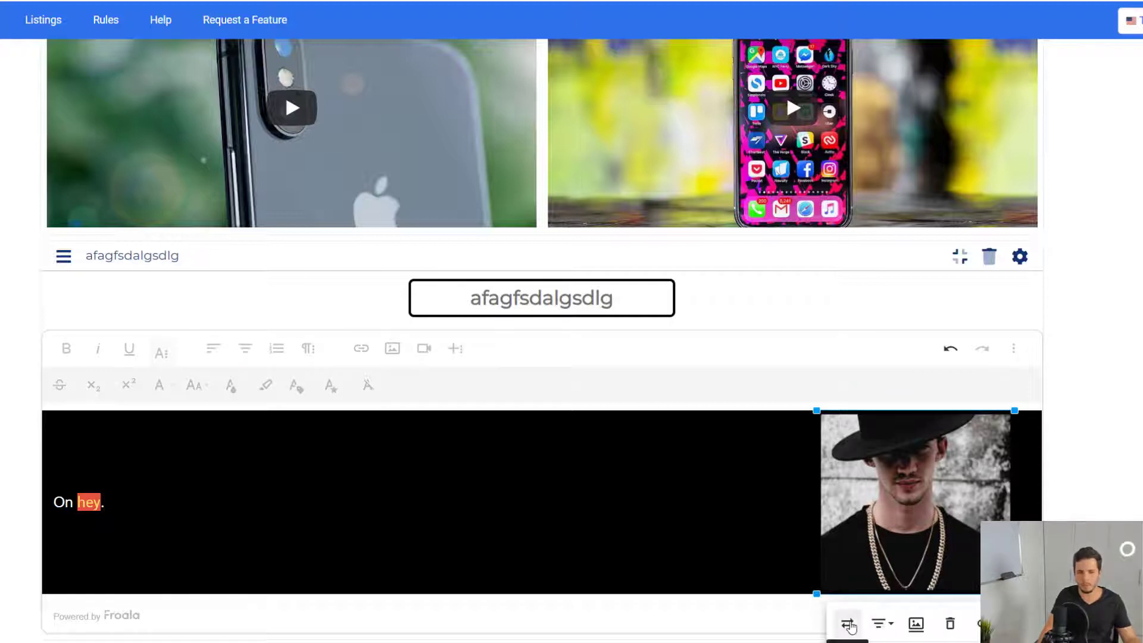
pyautogui.press('Escape')
pyautogui.click(952, 356)
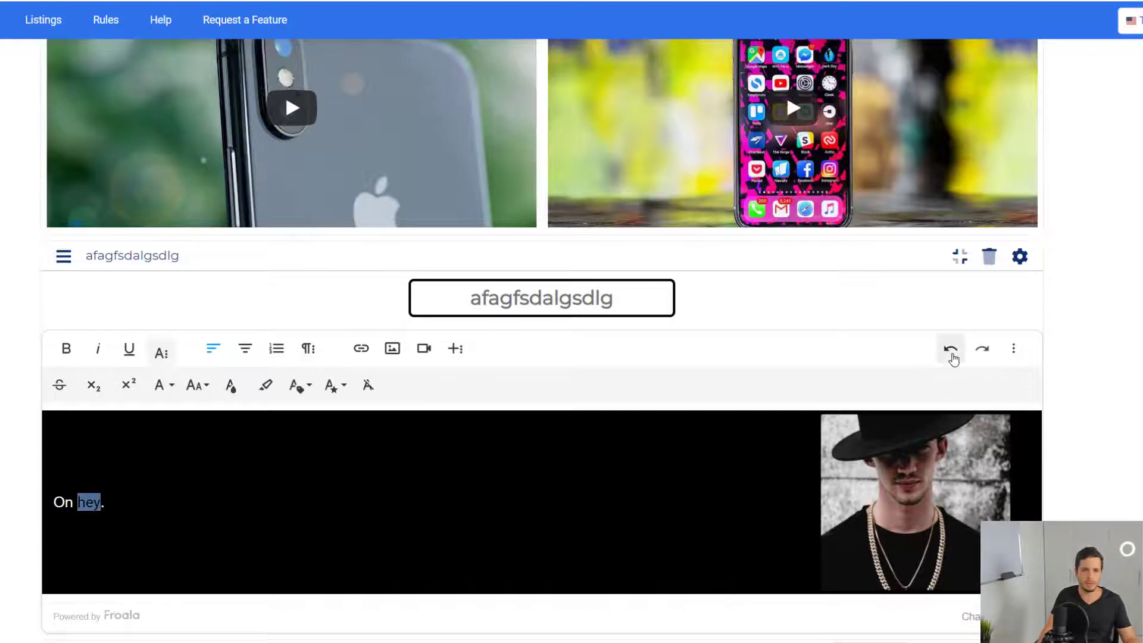
pyautogui.click(952, 355)
pyautogui.click(951, 355)
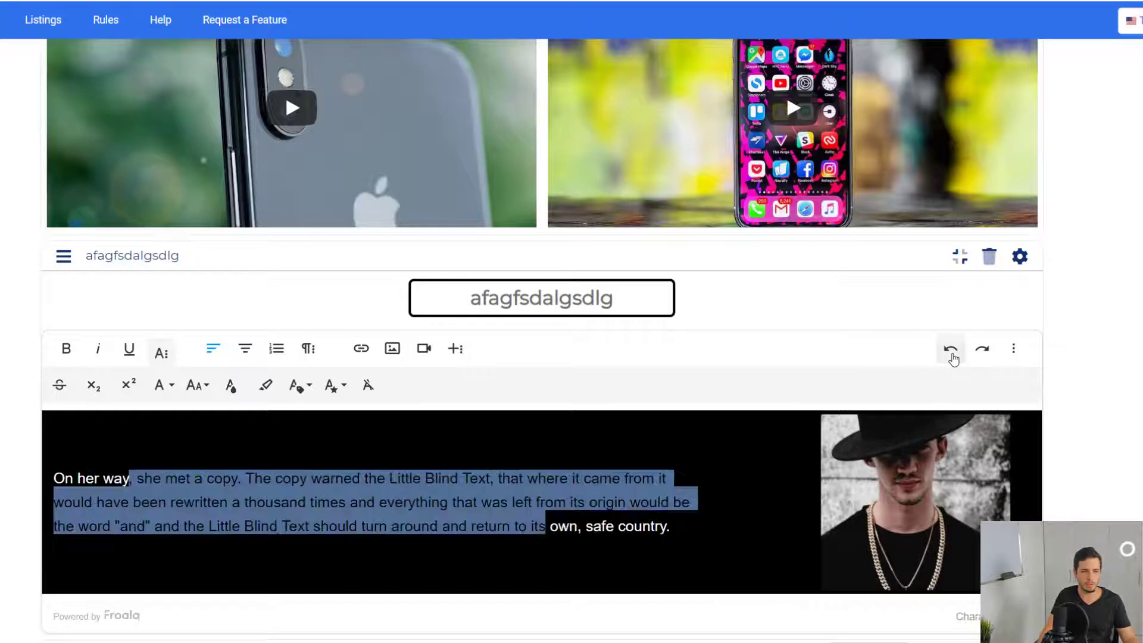
pyautogui.click(658, 503)
# Examine the Suggested For You block's general options, automatic cross-promotion sources and code view.
pyautogui.scroll(-3, 658, 503)
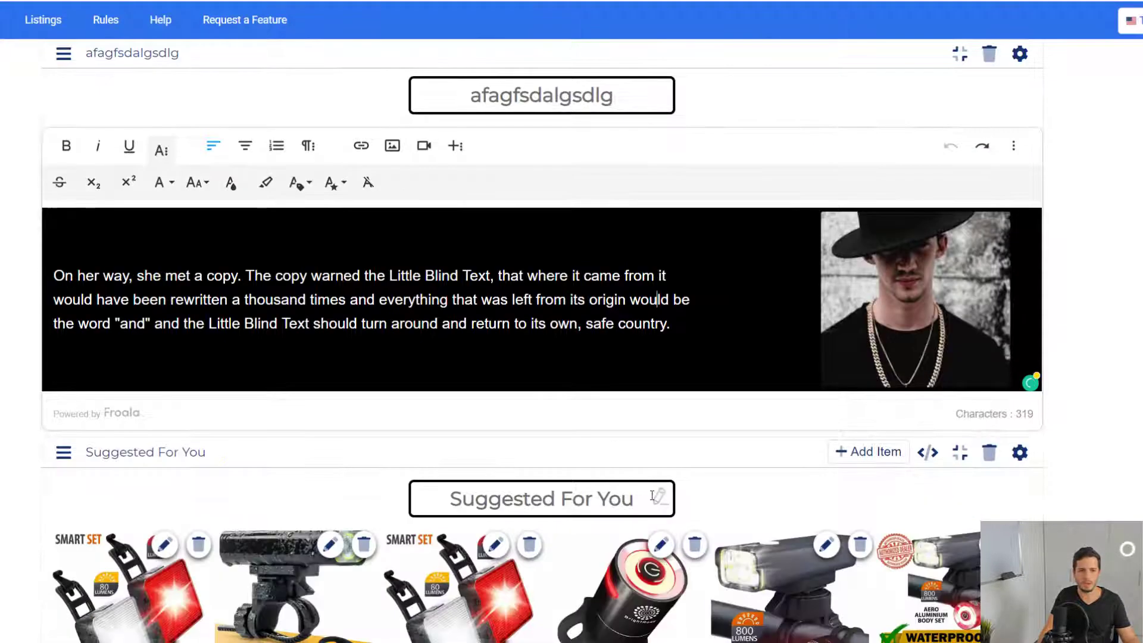
pyautogui.scroll(3, 785, 113)
pyautogui.scroll(-3, 784, 113)
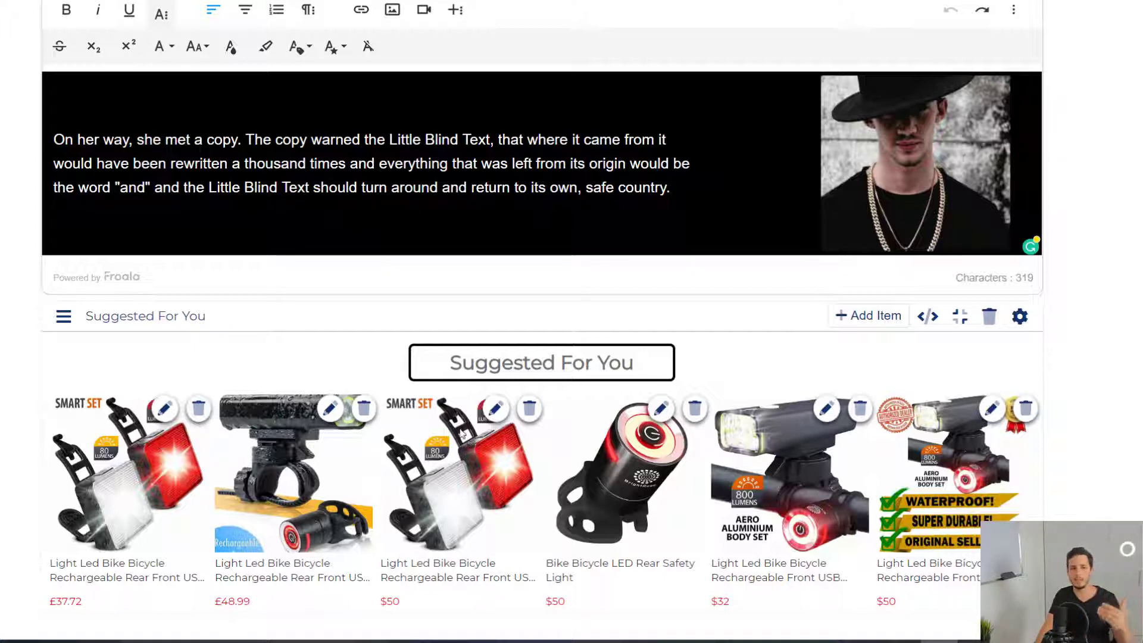
pyautogui.click(1020, 317)
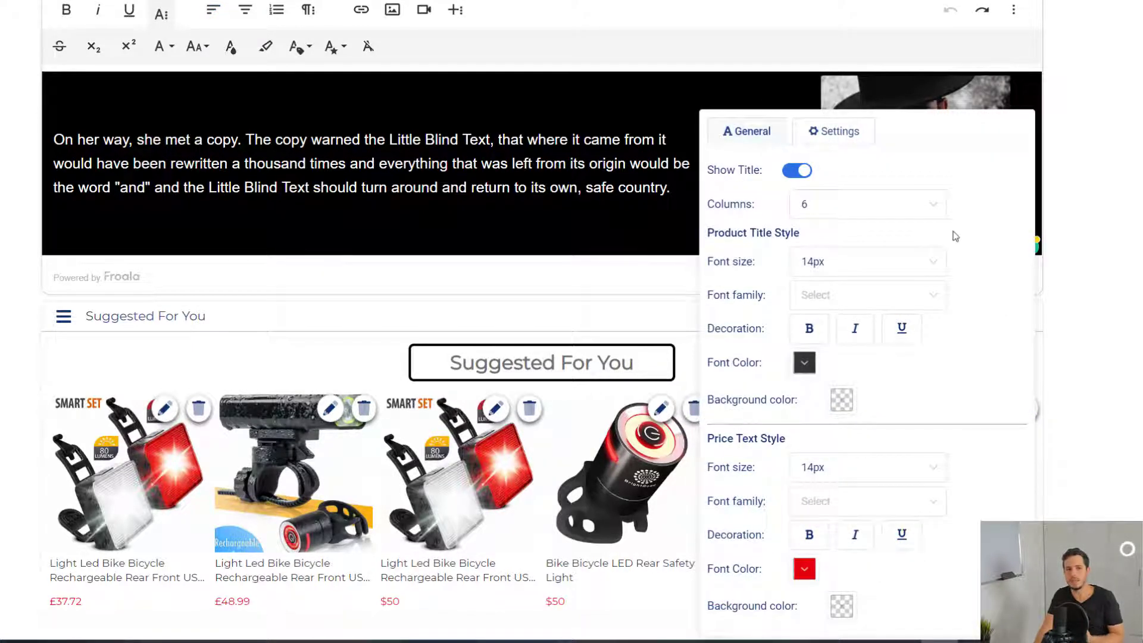
pyautogui.click(861, 138)
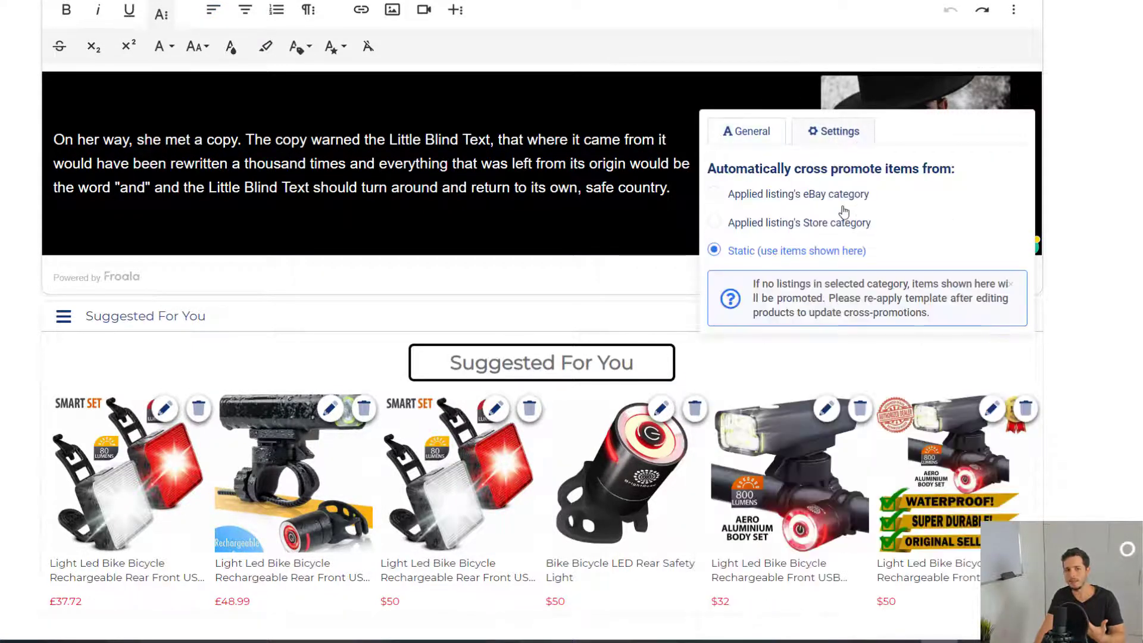
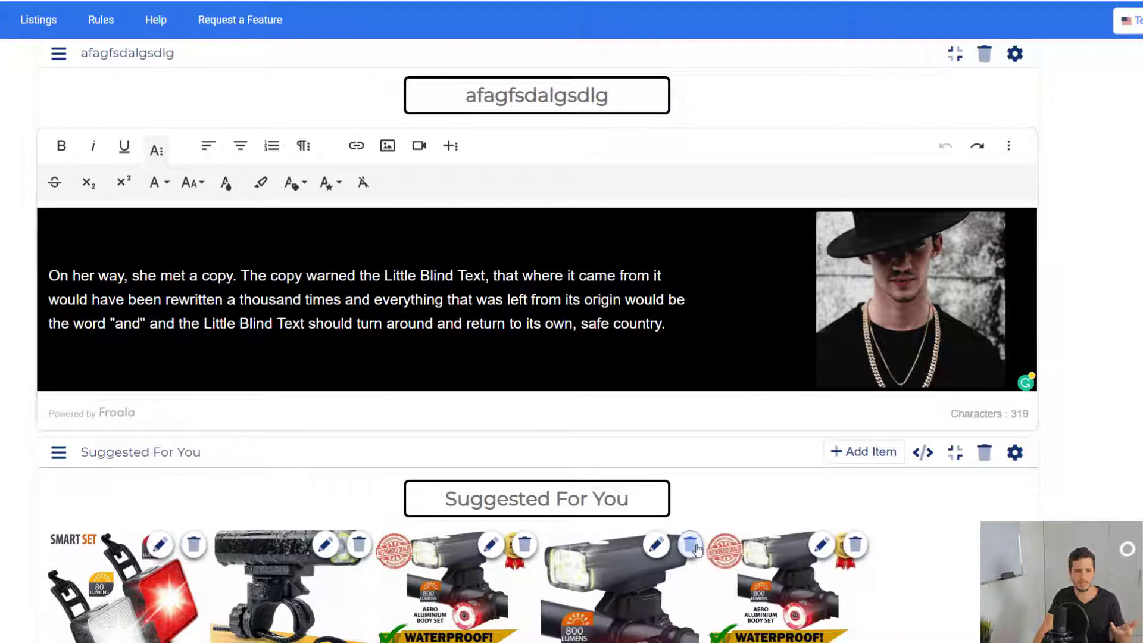
pyautogui.click(923, 453)
pyautogui.press('Escape')
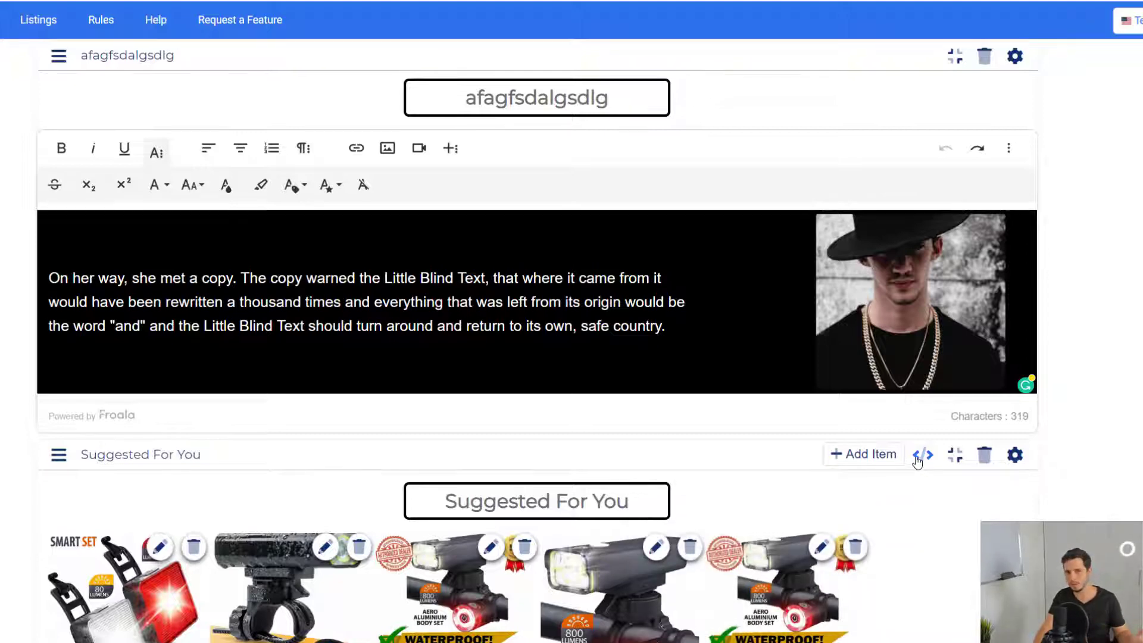
# Browse the Dynamic and Content blocks in the Block Library, and add the green Listing Features block with four boxes.
pyautogui.scroll(15, 920, 461)
pyautogui.scroll(10, 526, 435)
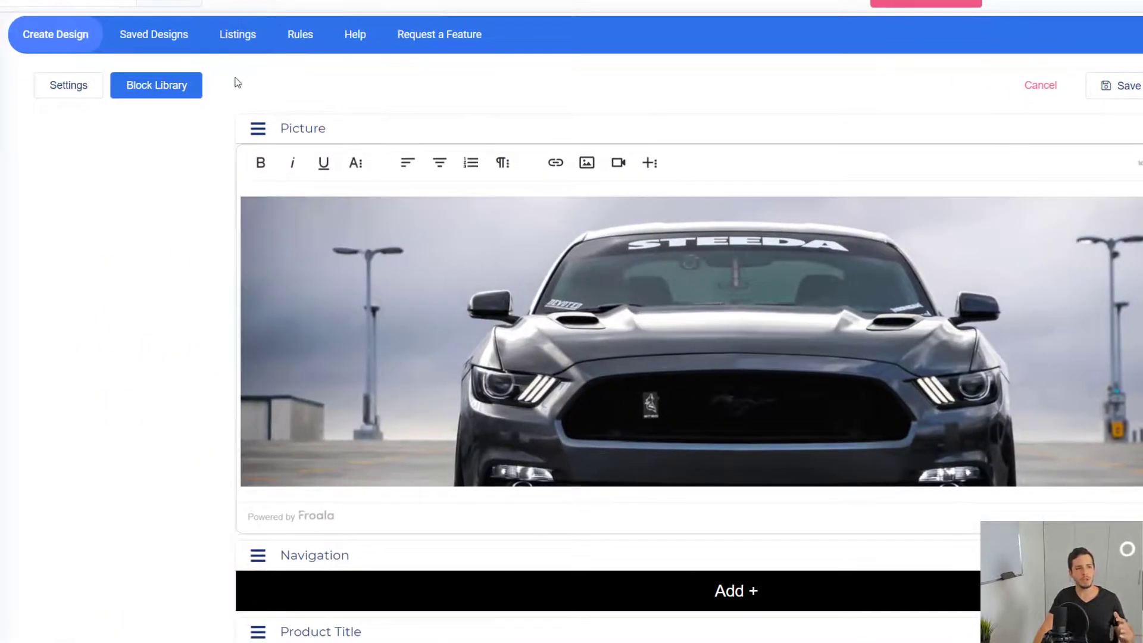
pyautogui.click(196, 83)
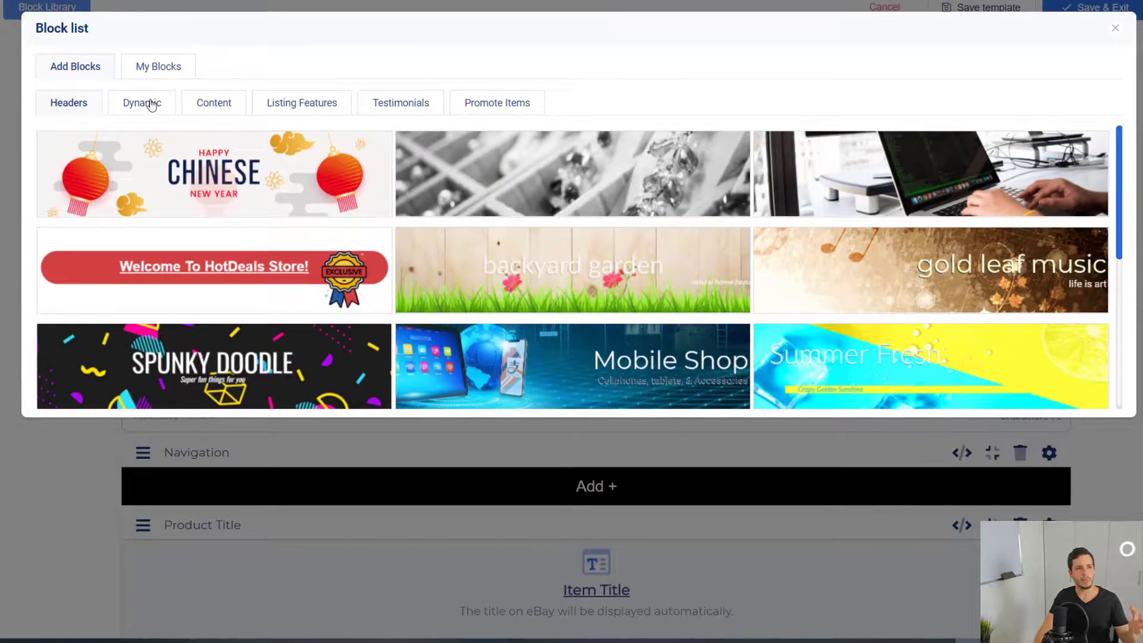
pyautogui.click(147, 103)
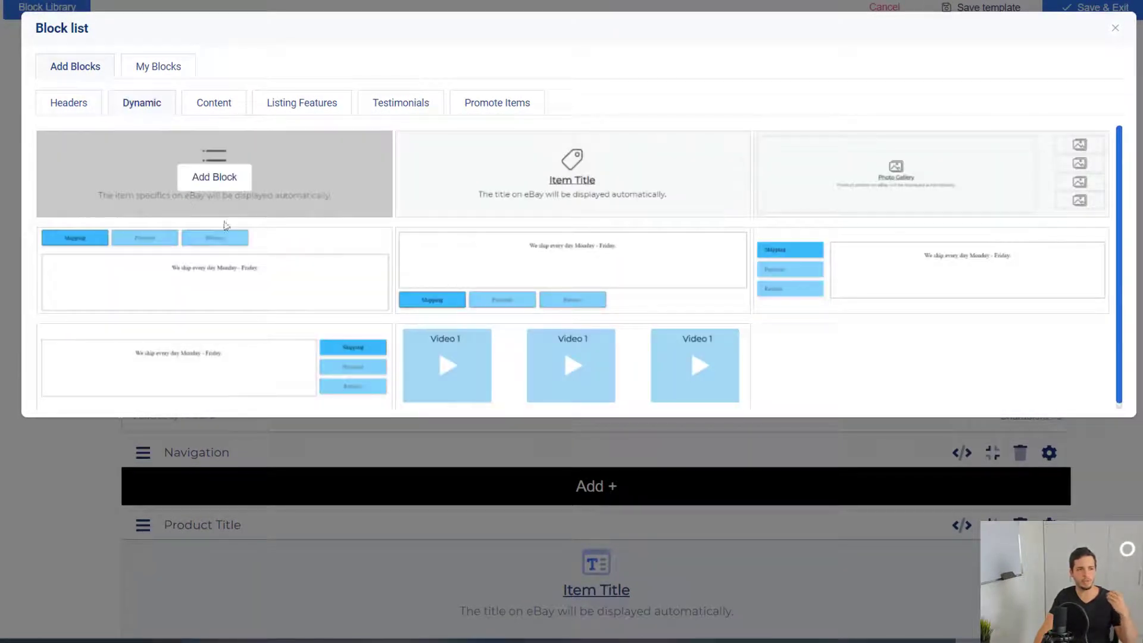
pyautogui.moveTo(564, 171)
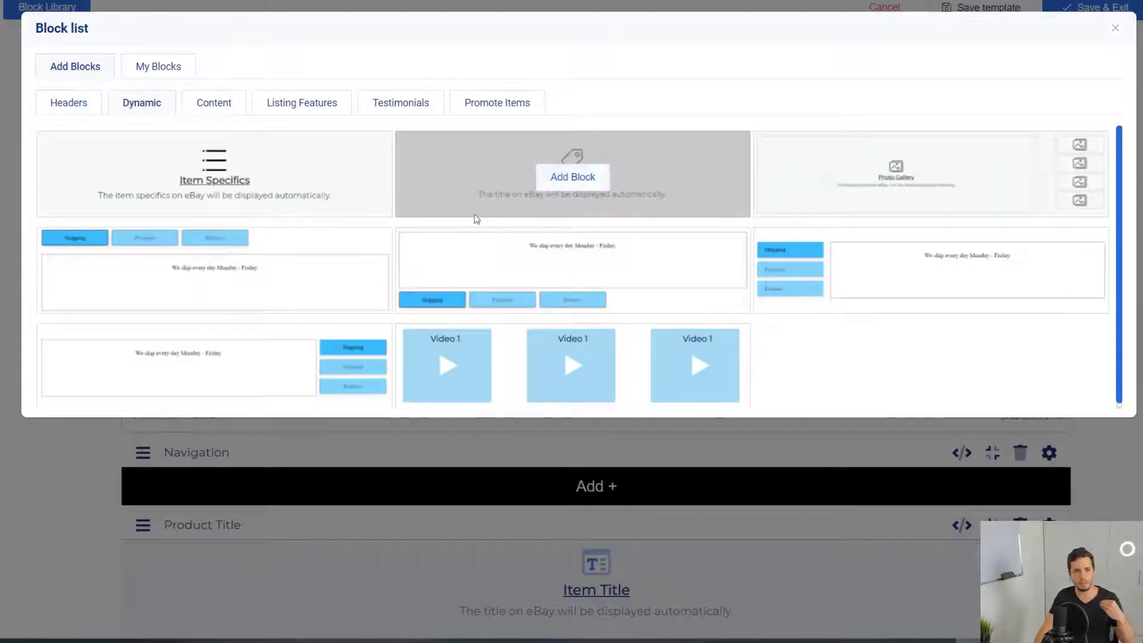
pyautogui.click(205, 102)
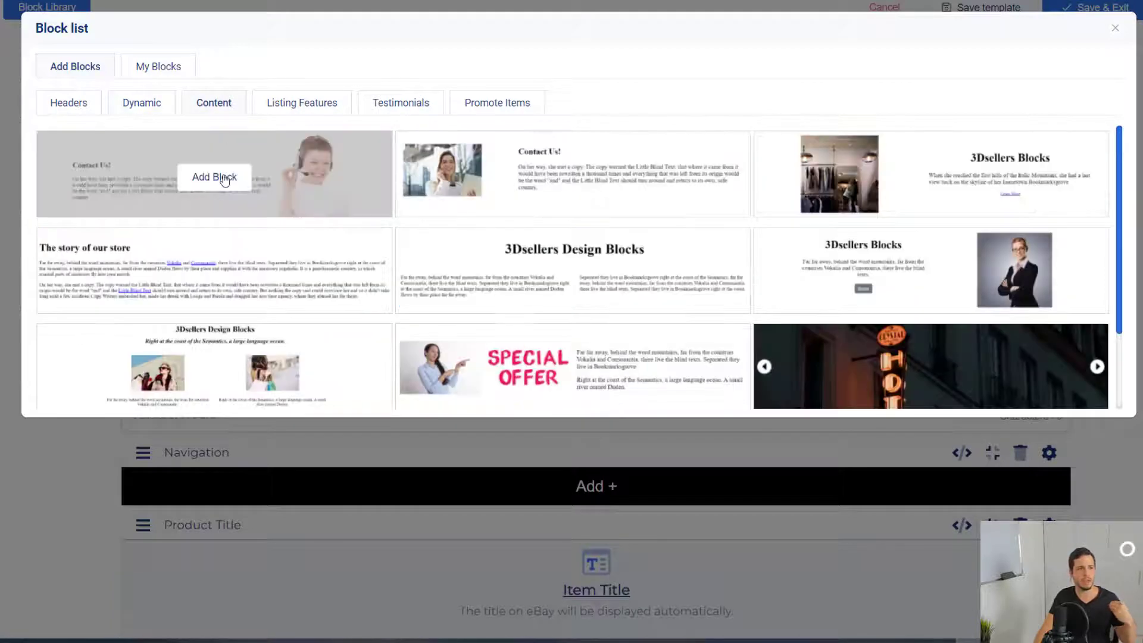
pyautogui.click(269, 110)
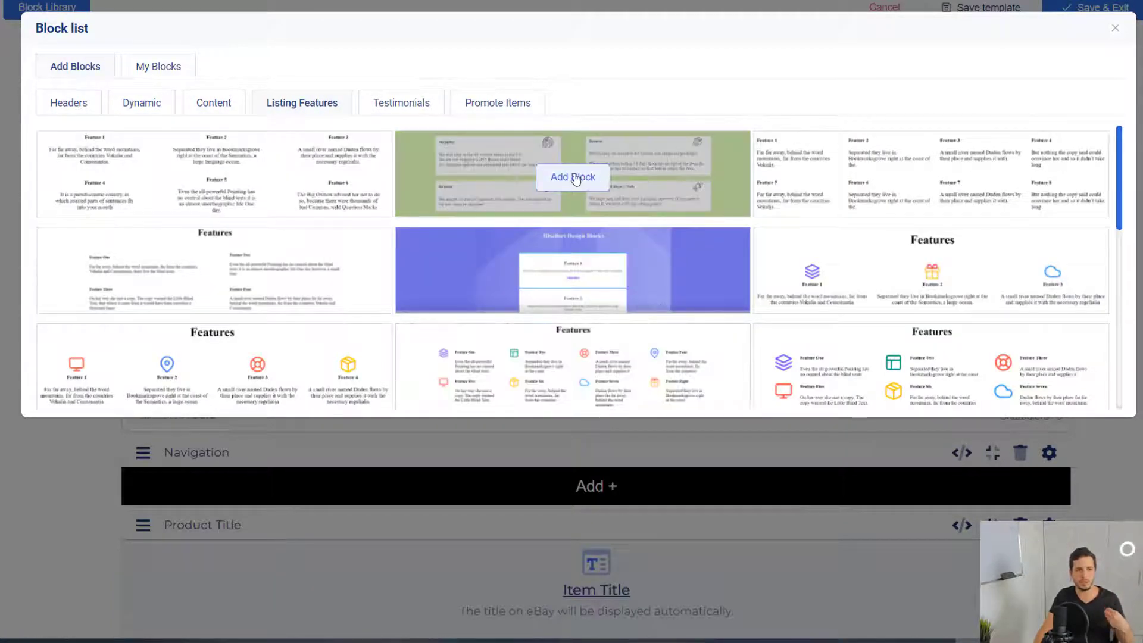
pyautogui.click(573, 178)
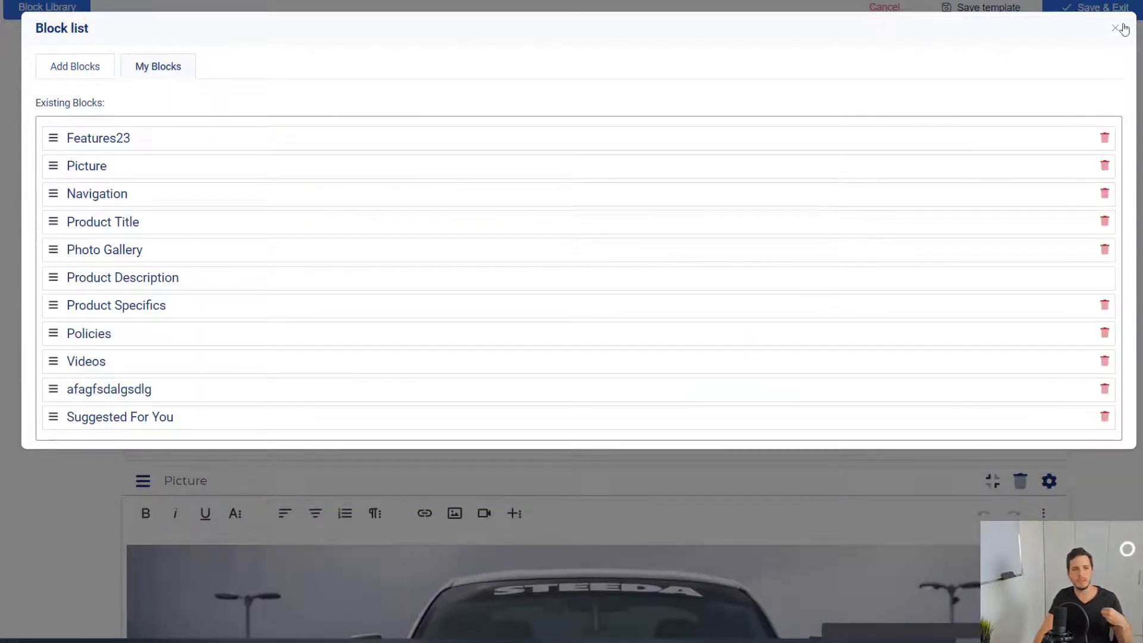
# Replace the text after "in the" up to "are expedited" in the Features23 block's Shipping box with "sadasdasdasdasds".
pyautogui.click(1115, 28)
pyautogui.moveTo(417, 231); pyautogui.dragTo(344, 269)
pyautogui.write('sadasdasdasdasds are')
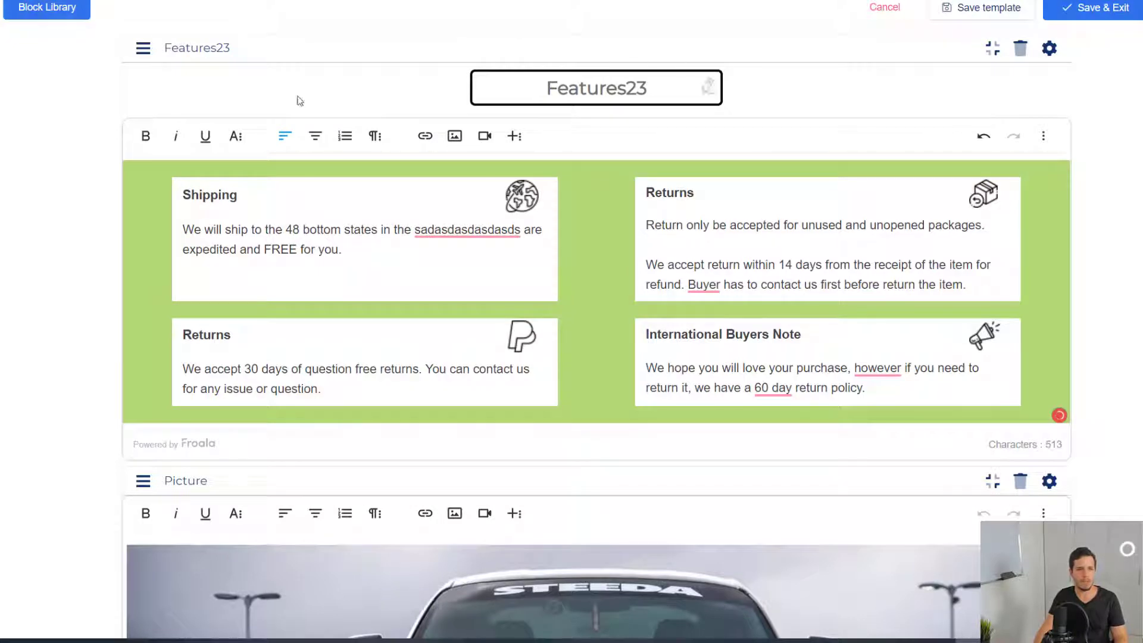
# Move the Features23 block below the Picture block, and reorder the existing blocks list so Features23 is first again.
pyautogui.moveTo(138, 48)
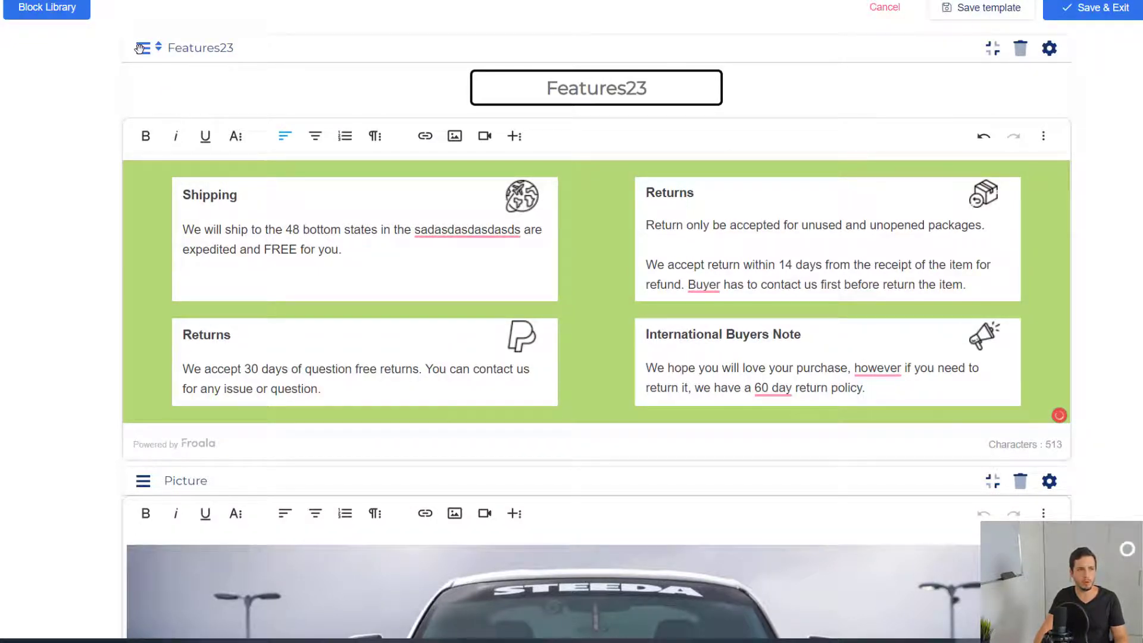
pyautogui.moveTo(138, 48); pyautogui.dragTo(133, 430)
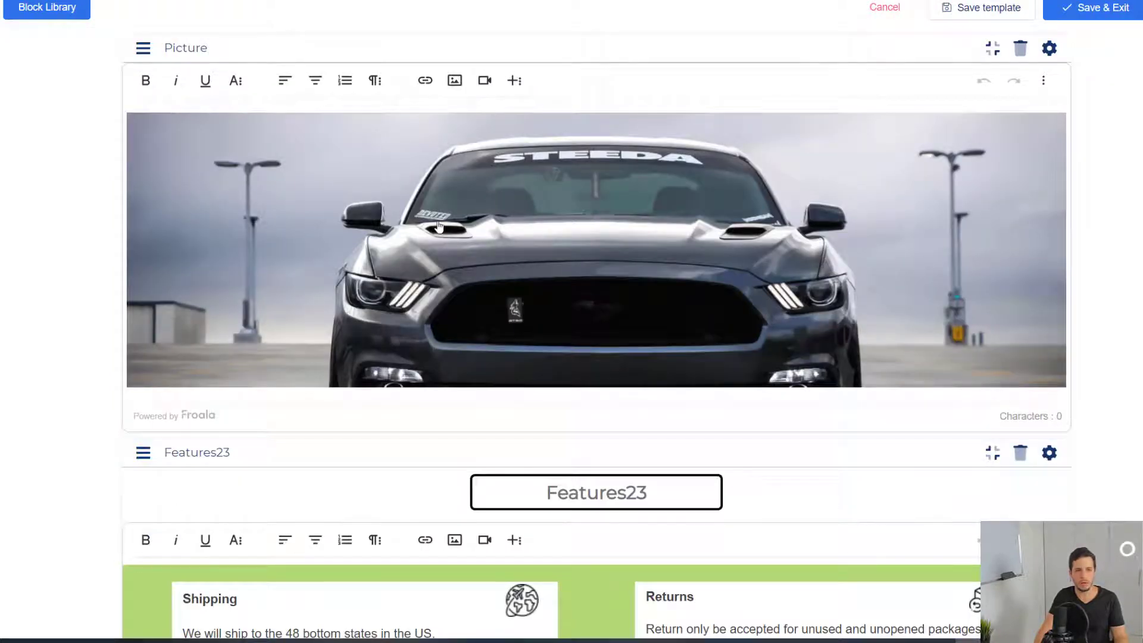
pyautogui.scroll(1, 66, 54)
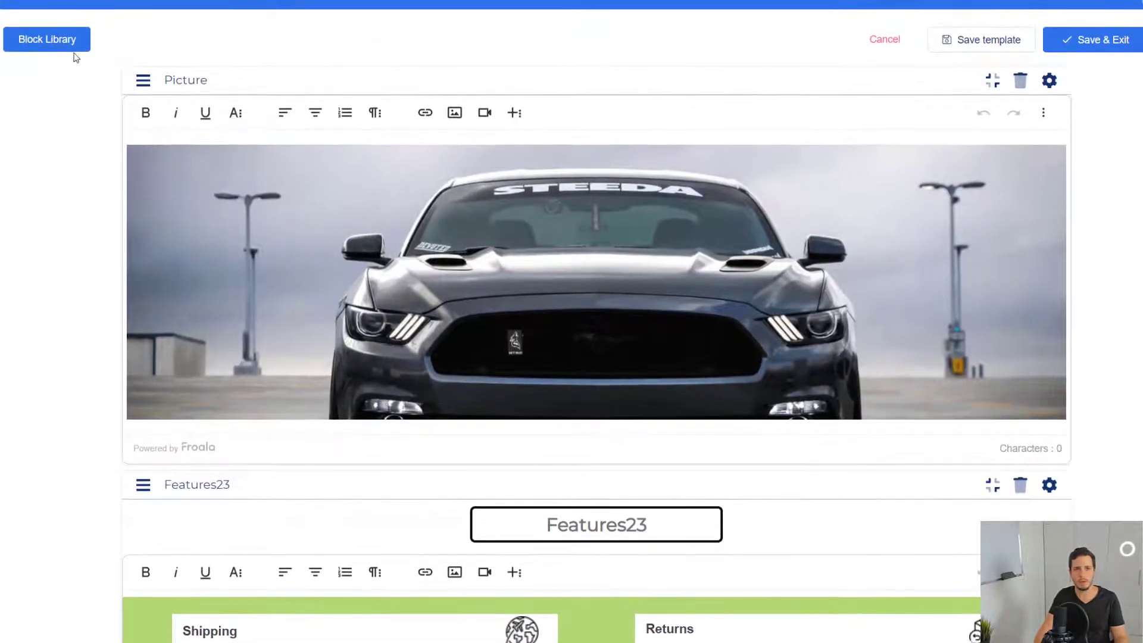
pyautogui.click(52, 42)
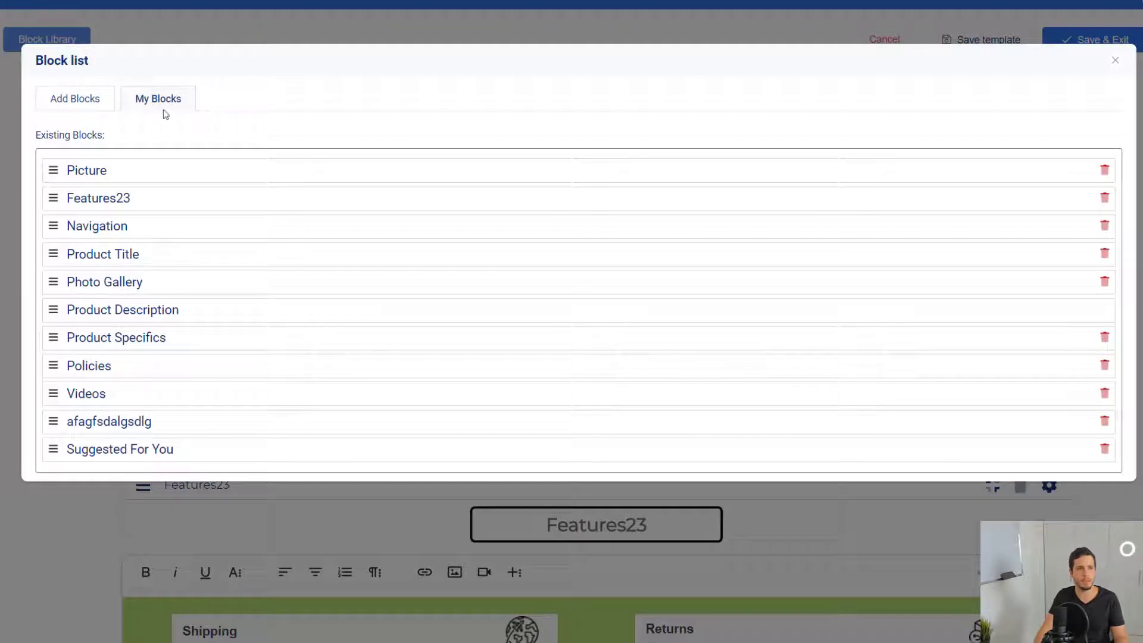
pyautogui.moveTo(53, 170); pyautogui.dragTo(54, 202)
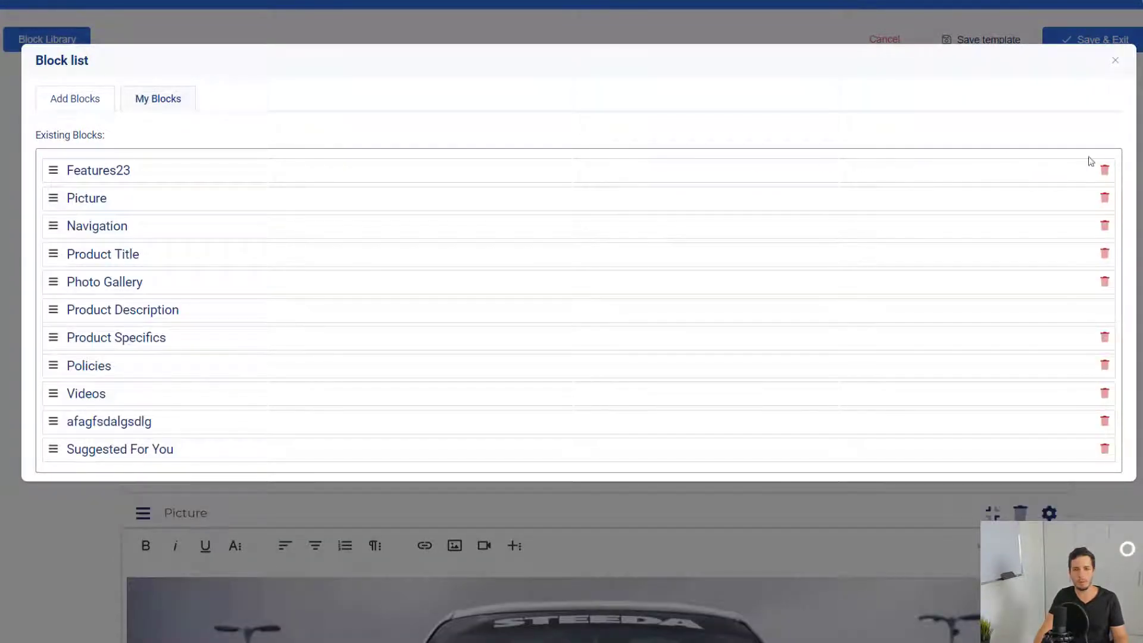
pyautogui.click(1115, 61)
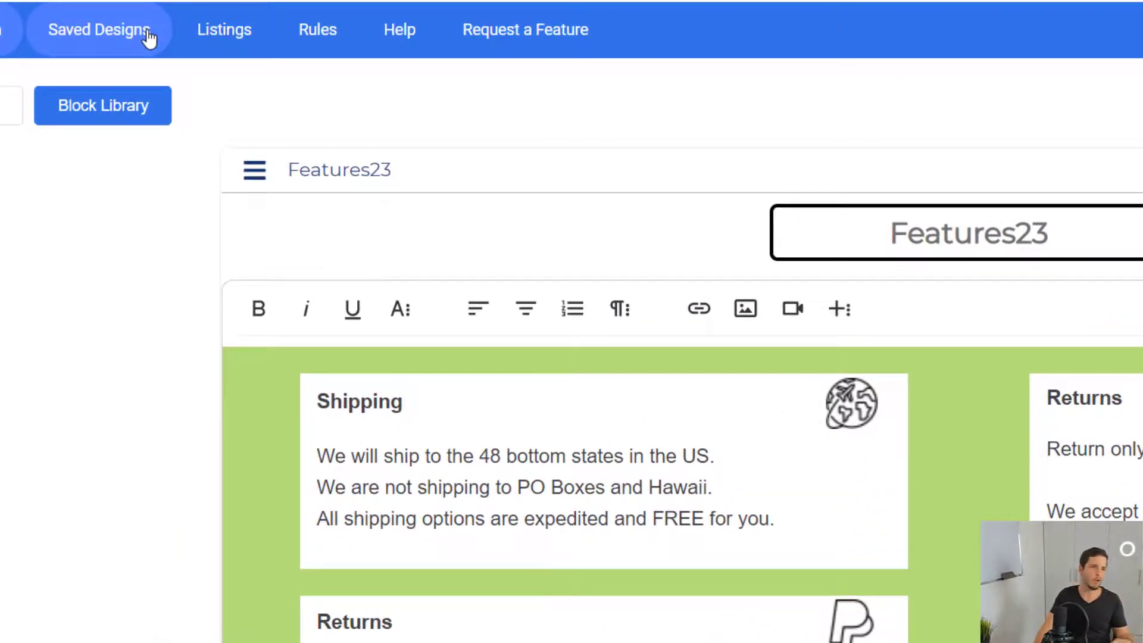
# Leave the template editor for the saved designs without saving the changes.
pyautogui.click(148, 39)
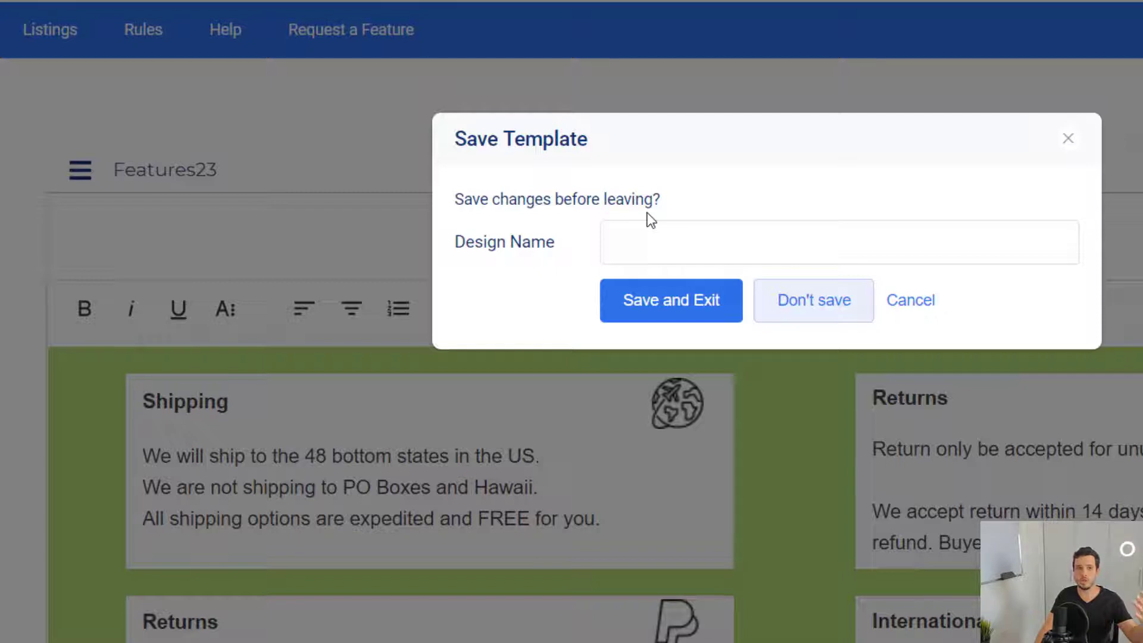
pyautogui.click(803, 249)
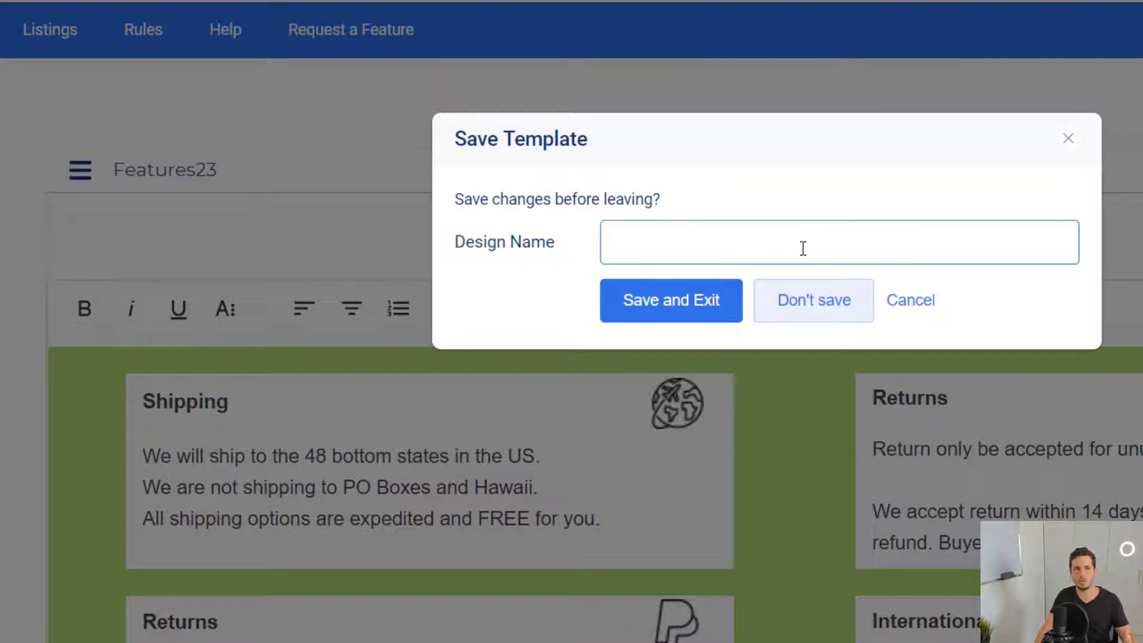
pyautogui.click(811, 293)
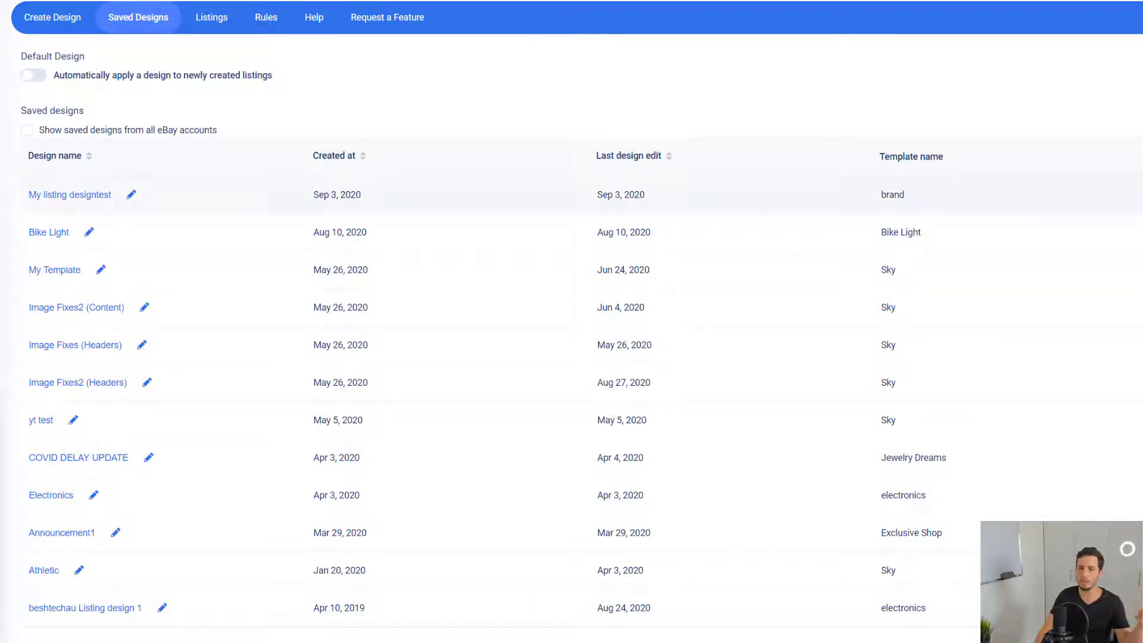
# Open the listings overview and select all the listings.
pyautogui.click(216, 25)
pyautogui.scroll(-1, 226, 15)
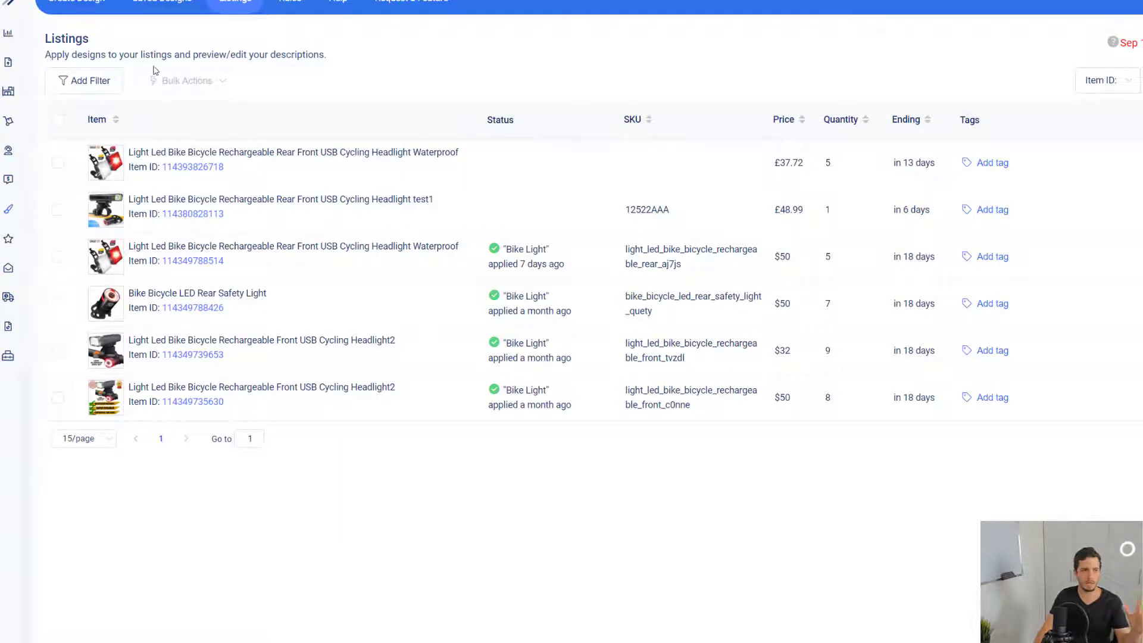
pyautogui.click(58, 120)
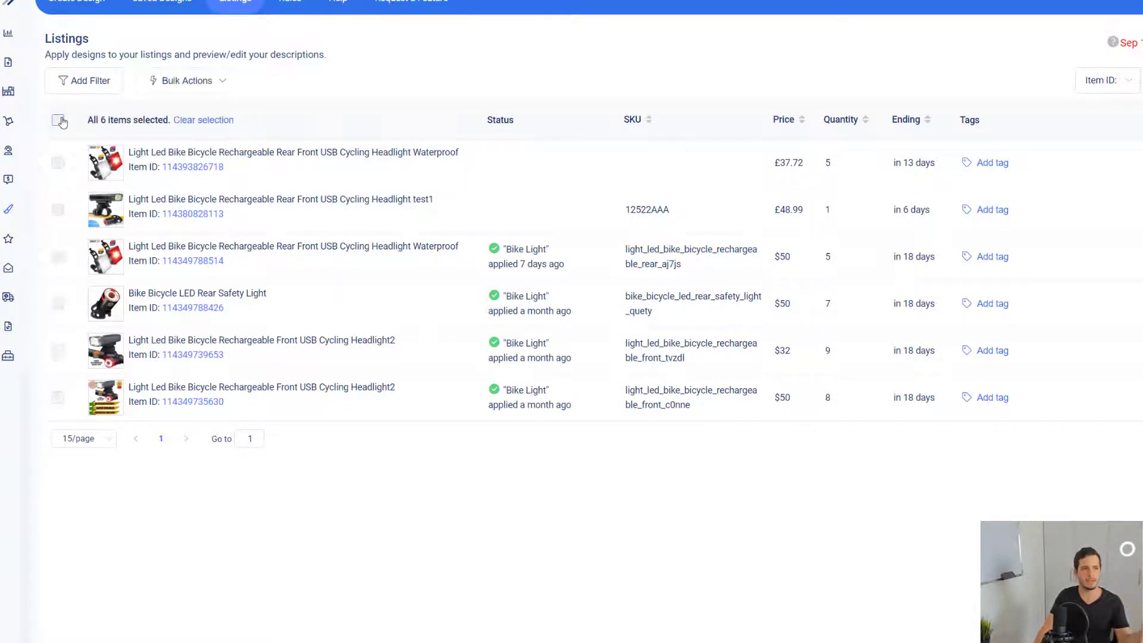
pyautogui.click(235, 84)
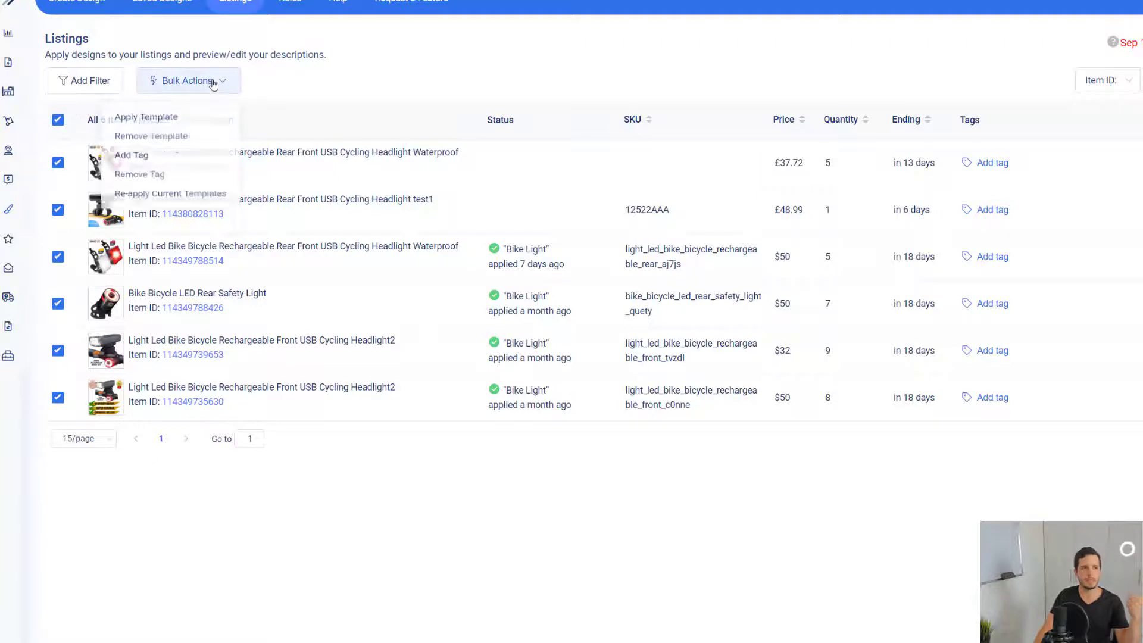
pyautogui.click(163, 121)
pyautogui.click(621, 165)
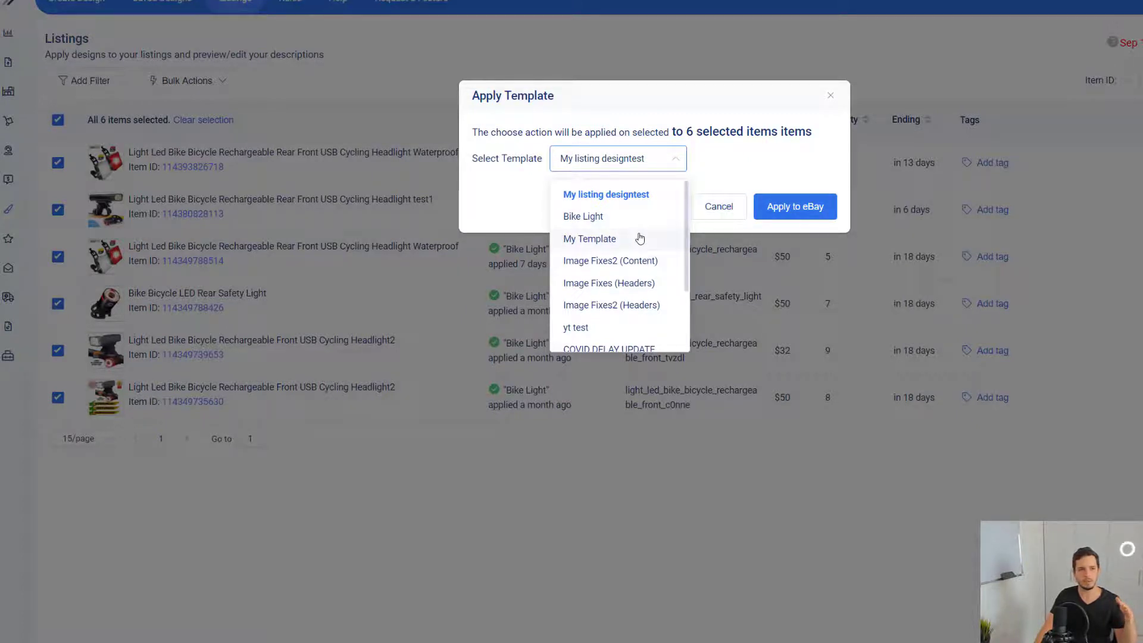
pyautogui.click(709, 210)
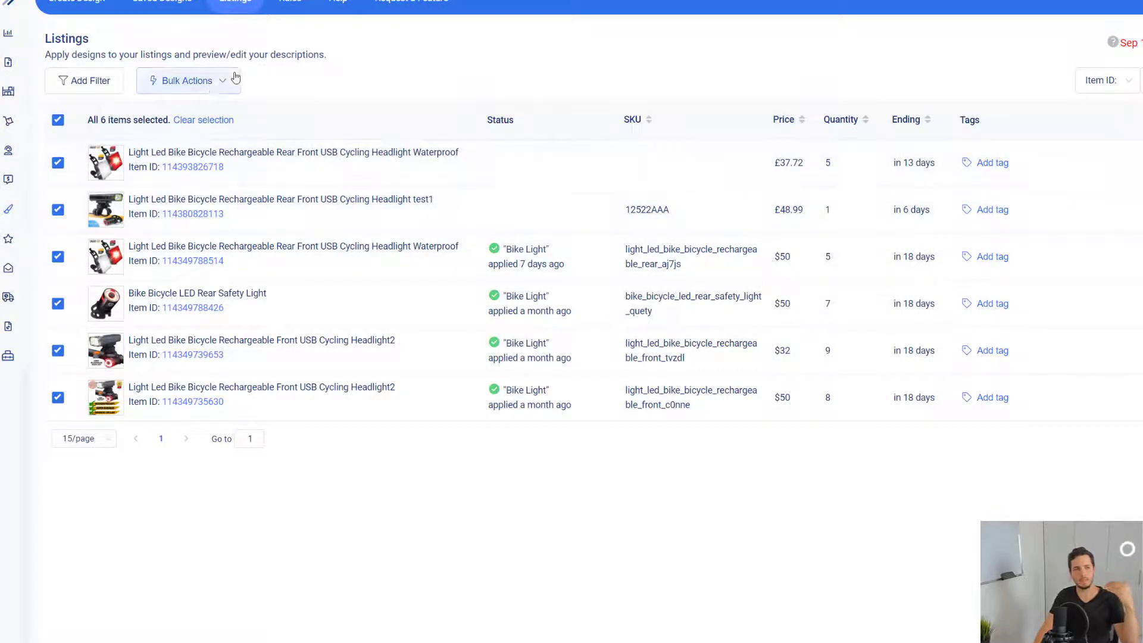
# Apply the "My listing designtest" template to all selected listings on eBay.
pyautogui.moveTo(202, 89)
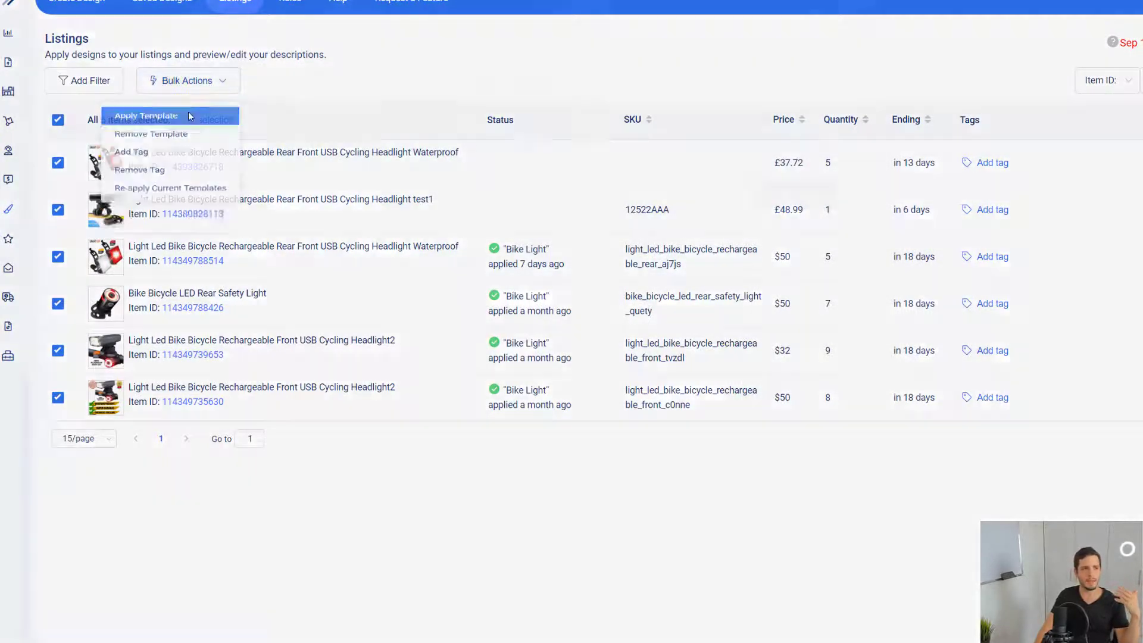
pyautogui.click(179, 120)
pyautogui.click(796, 204)
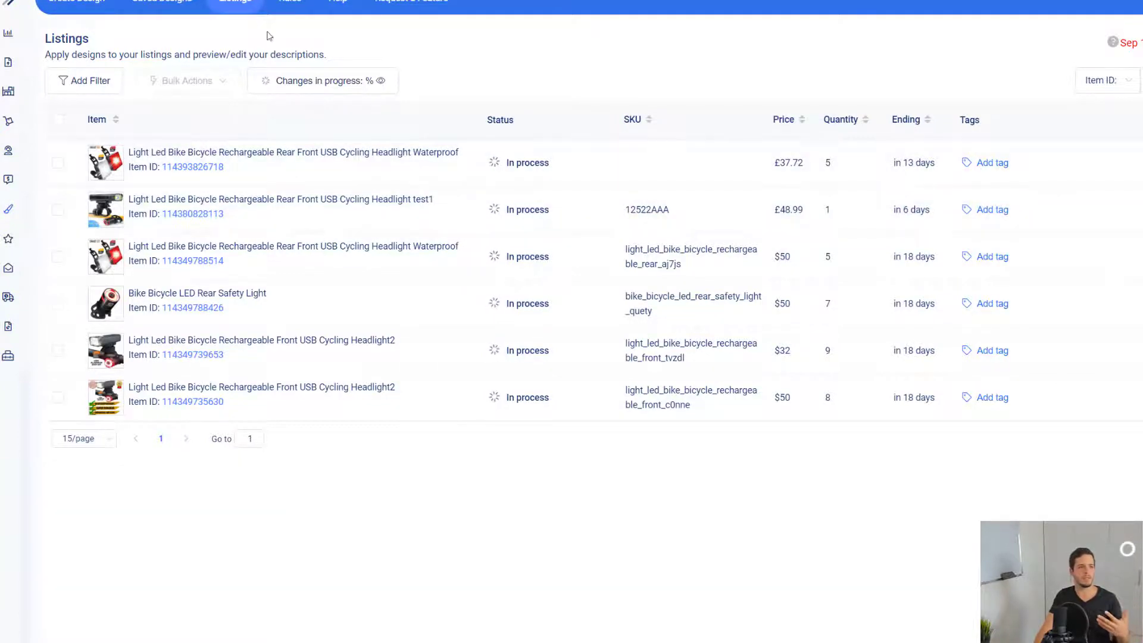
# Open the template rules, and switch automatic design application for newly created listings on and back off.
pyautogui.click(288, 7)
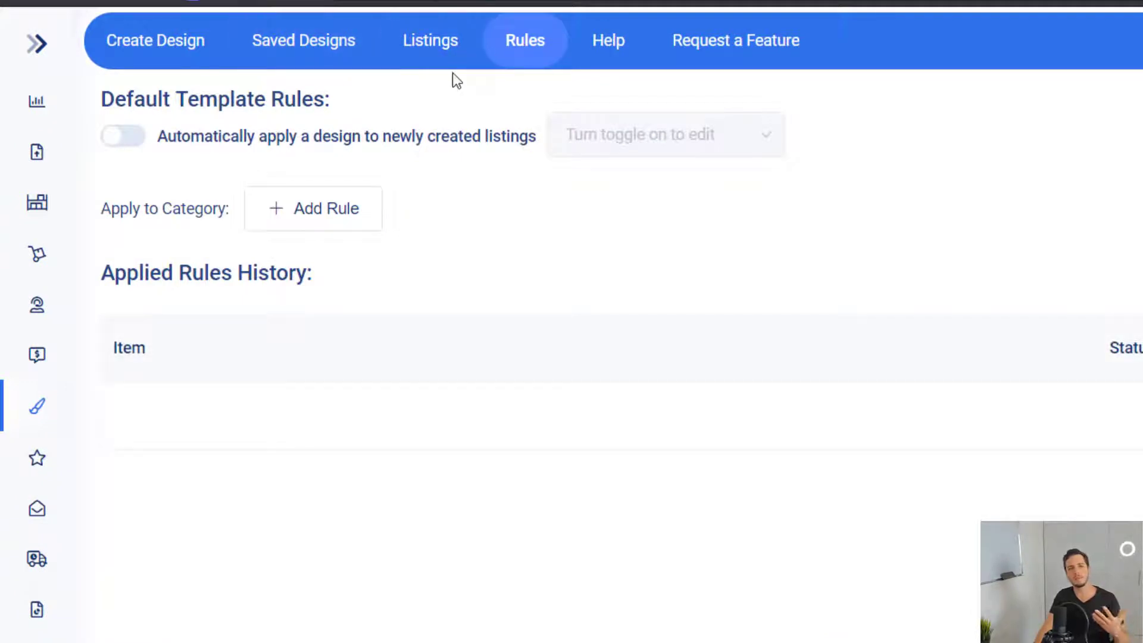
pyautogui.click(126, 138)
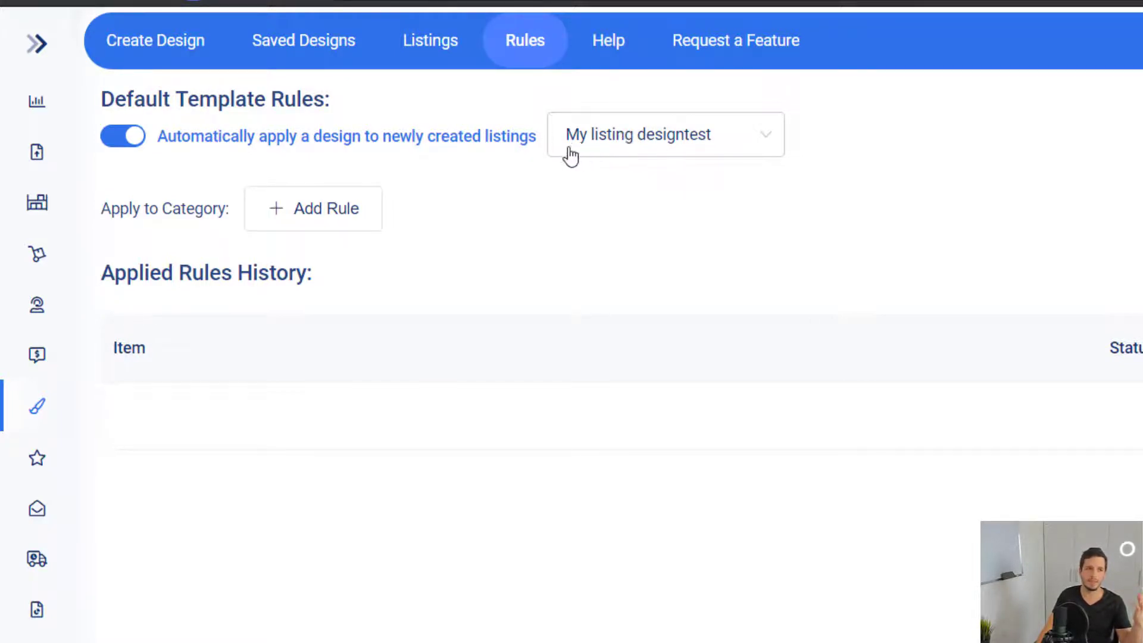
pyautogui.click(133, 137)
# Add a category rule that applies "My listing designtest" when a new listing's category is Lights & Reflectors.
pyautogui.click(321, 212)
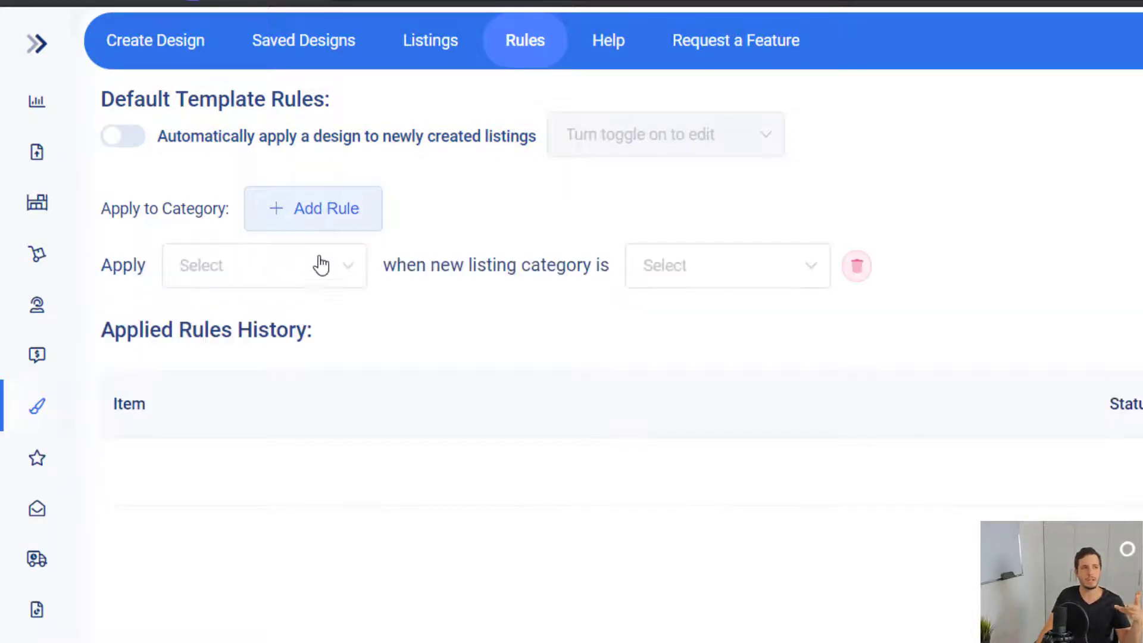
pyautogui.click(257, 275)
pyautogui.click(273, 331)
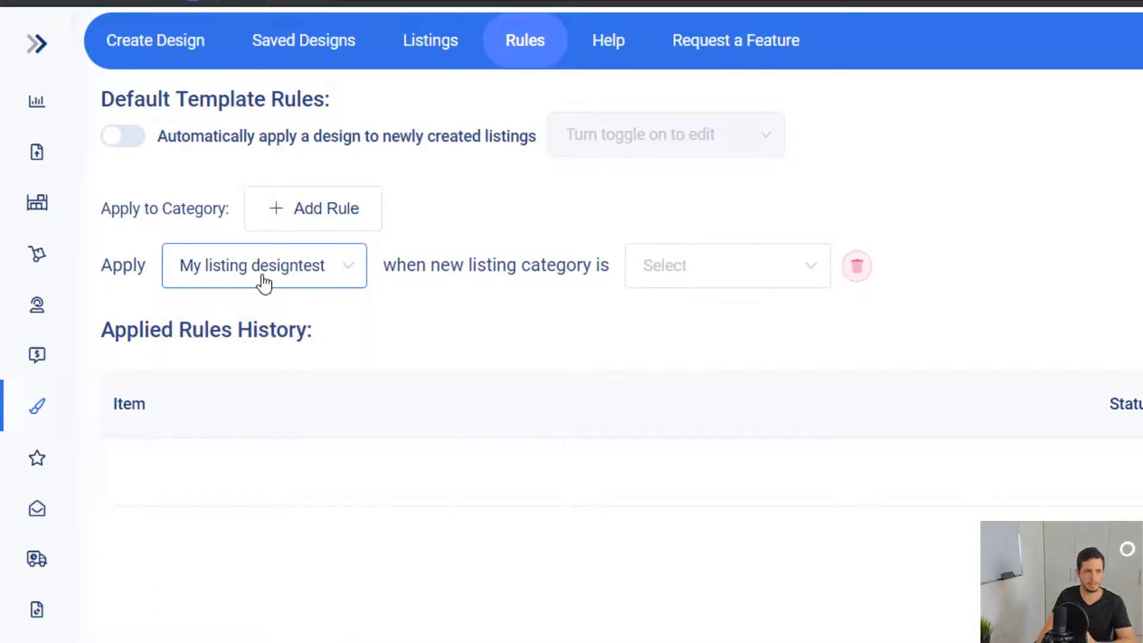
pyautogui.click(747, 263)
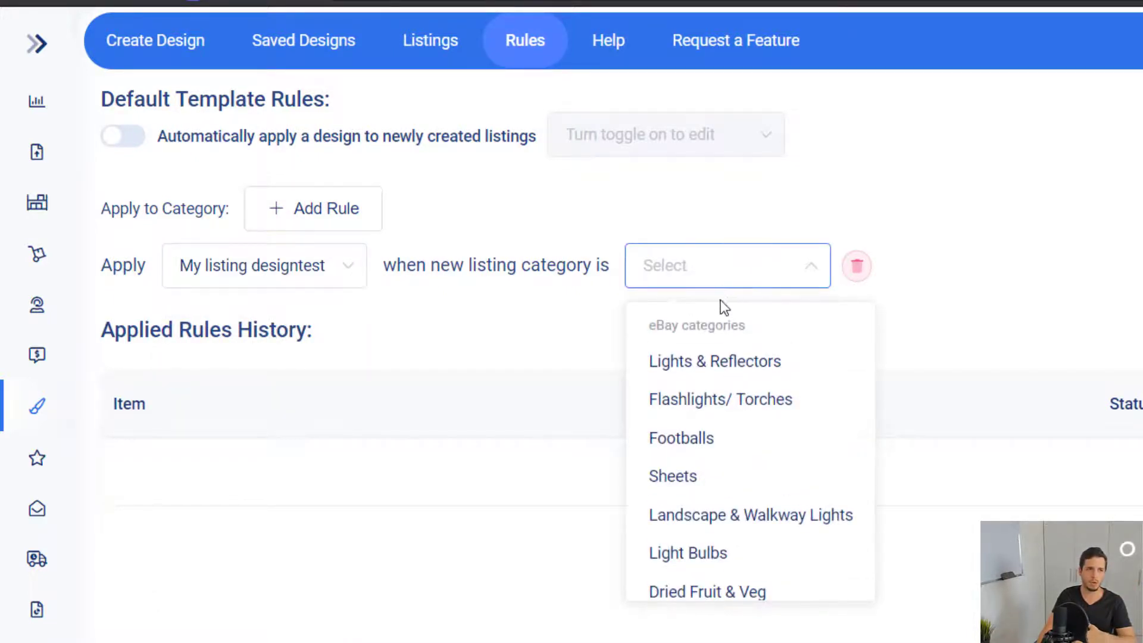
pyautogui.click(730, 369)
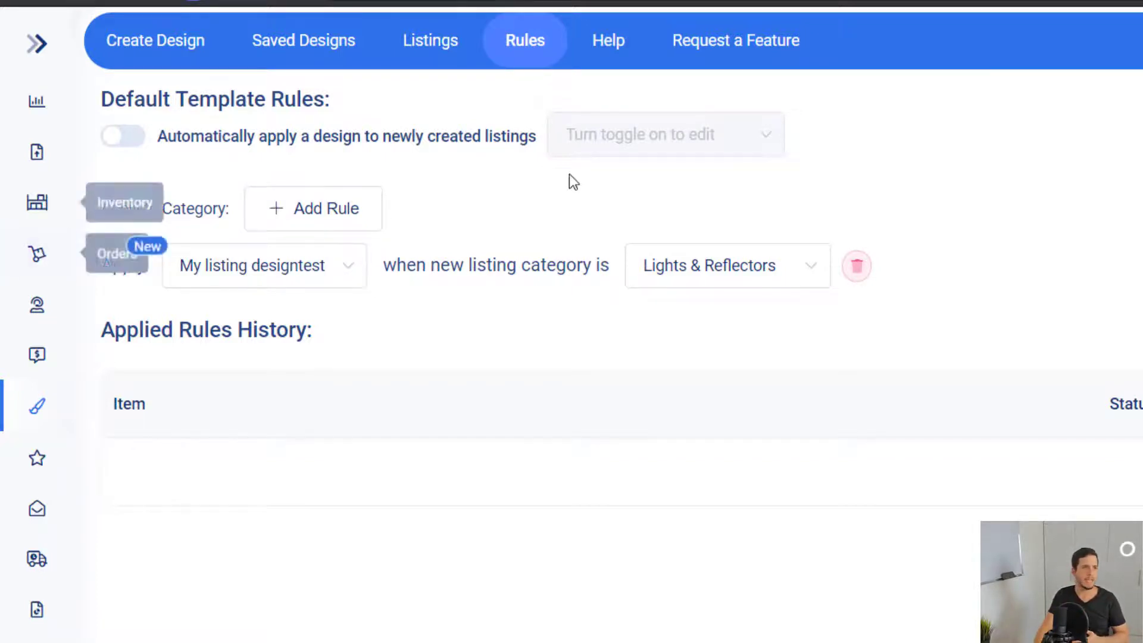
# Return to the listings and examine the first listing's preview with the applied design, from the gallery down through its description.
pyautogui.click(417, 40)
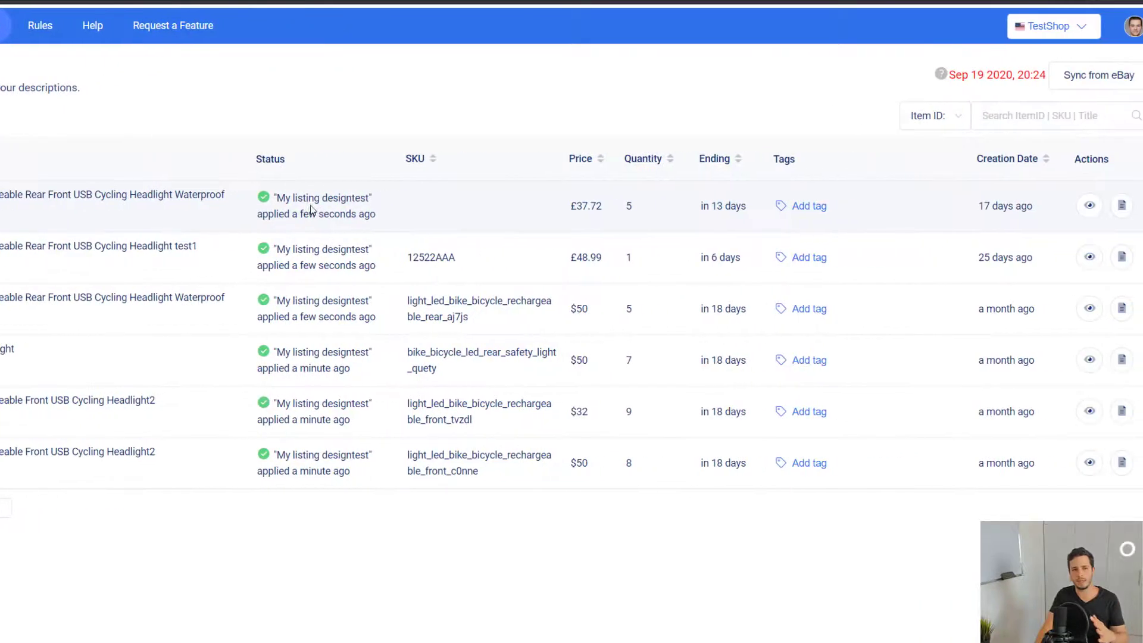
pyautogui.click(1089, 205)
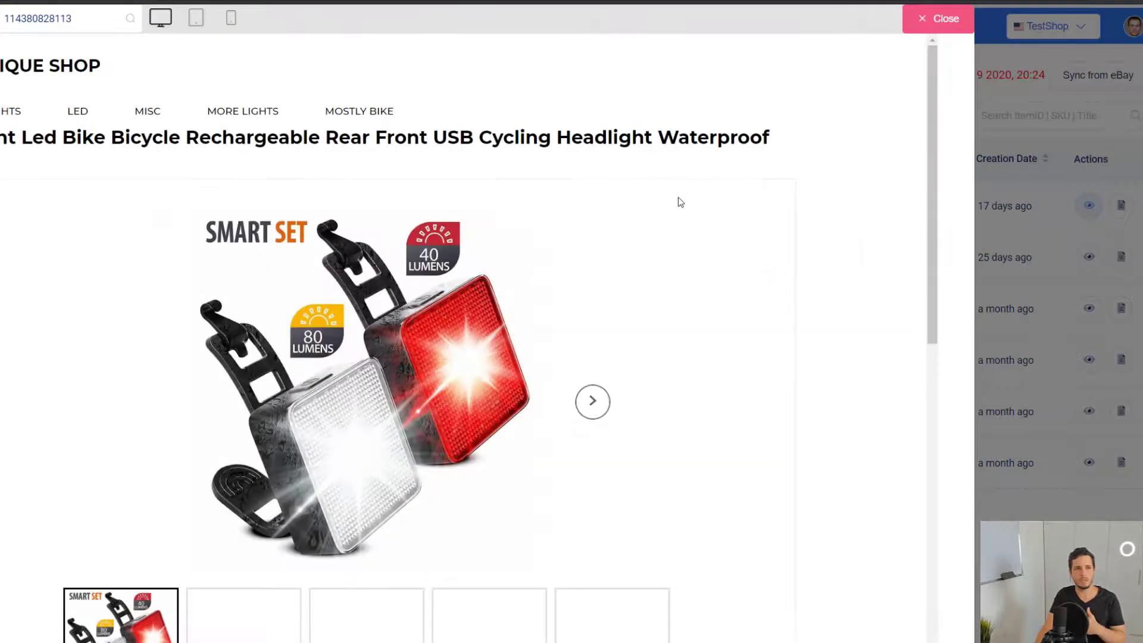
pyautogui.scroll(-20, 715, 208)
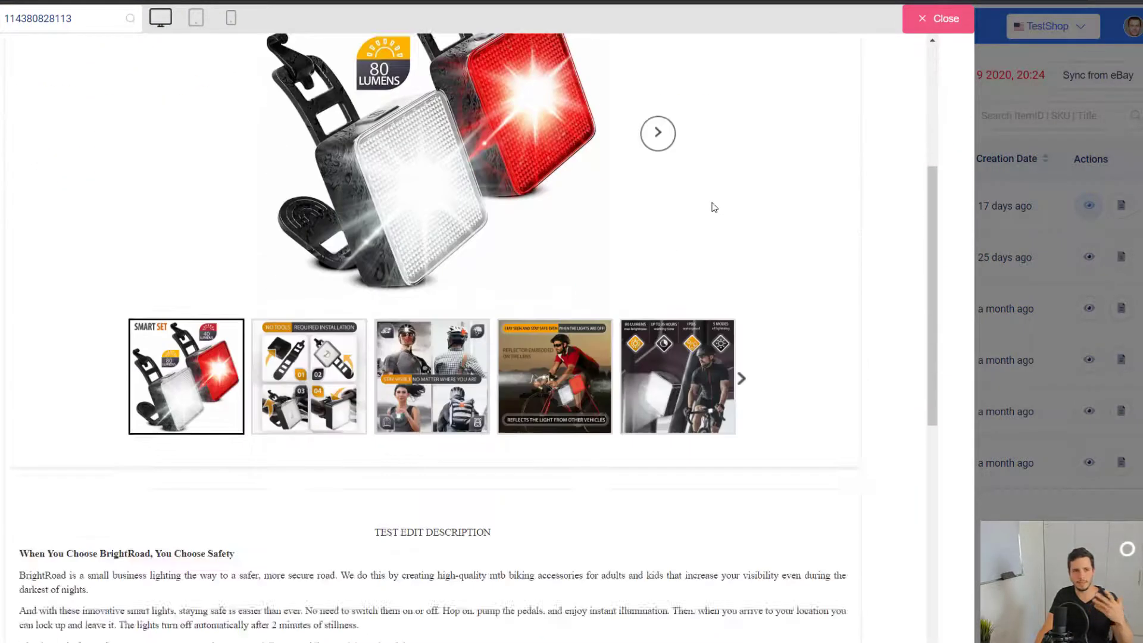
pyautogui.scroll(-20, 714, 208)
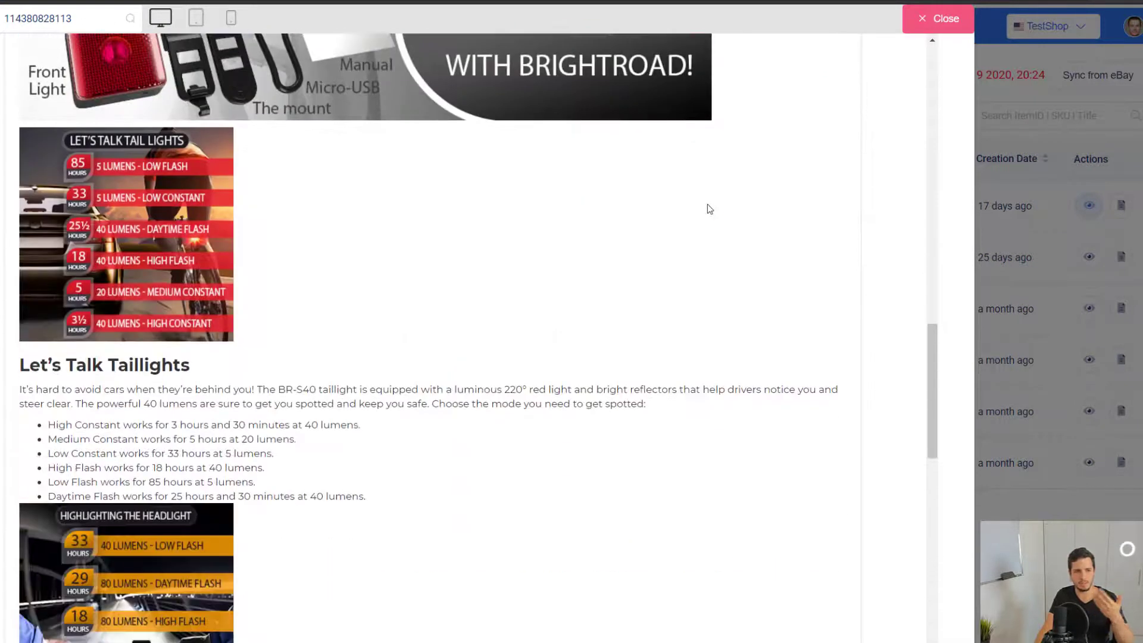
pyautogui.click(968, 26)
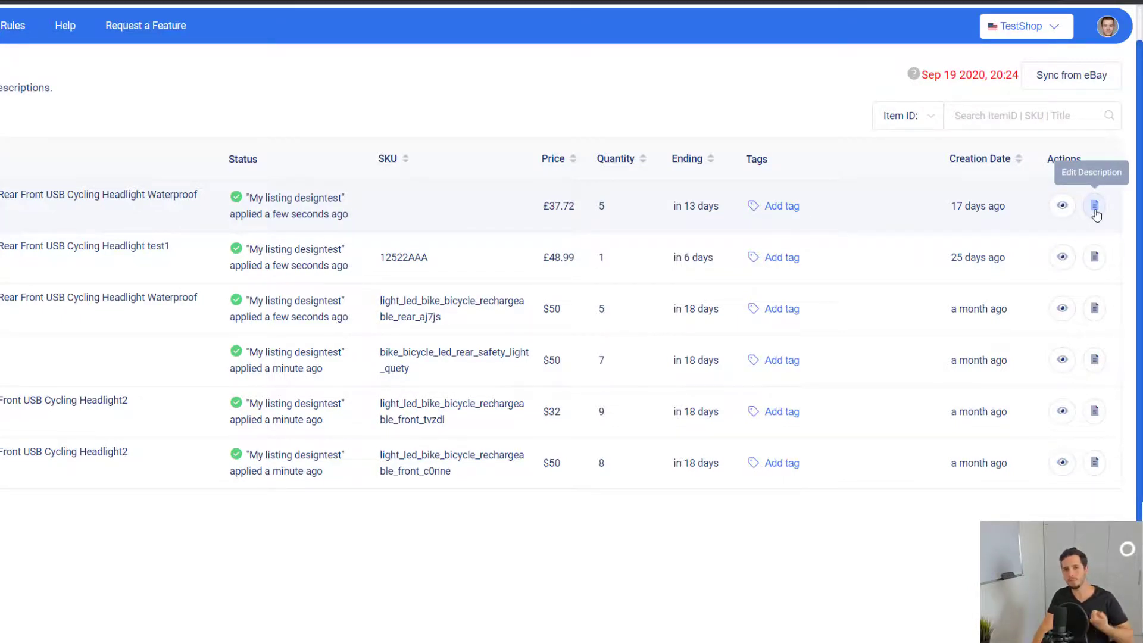
# Replace the first listing's entire description with the filler text "dasfadgjsdgl" and apply it on eBay.
pyautogui.click(1095, 208)
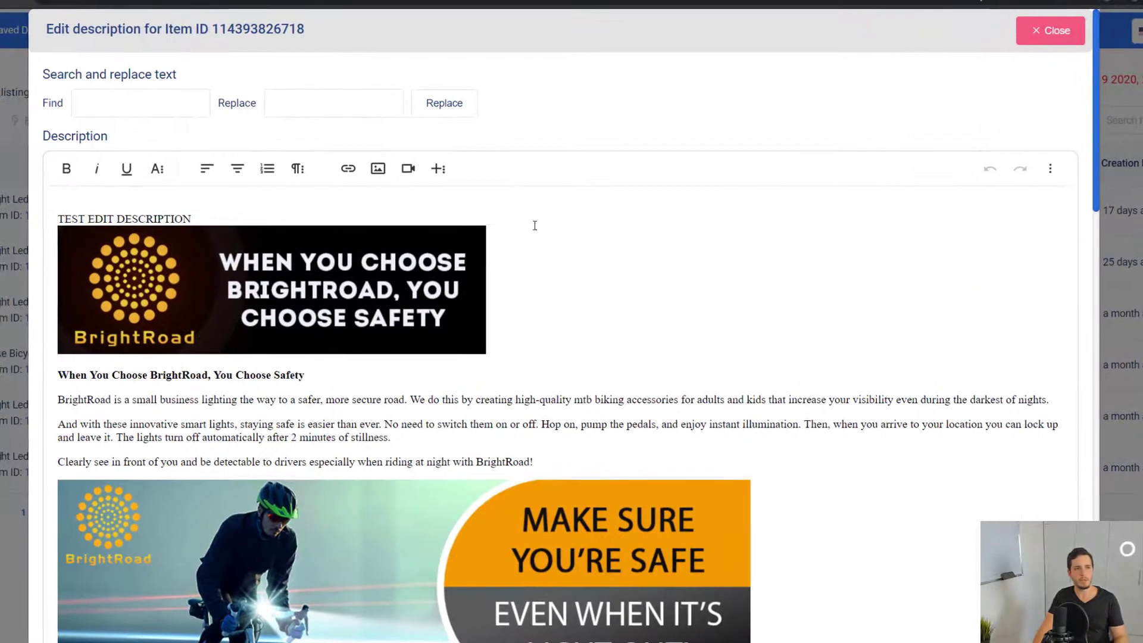
pyautogui.hotkey('ctrl', 'a')
pyautogui.write('das')
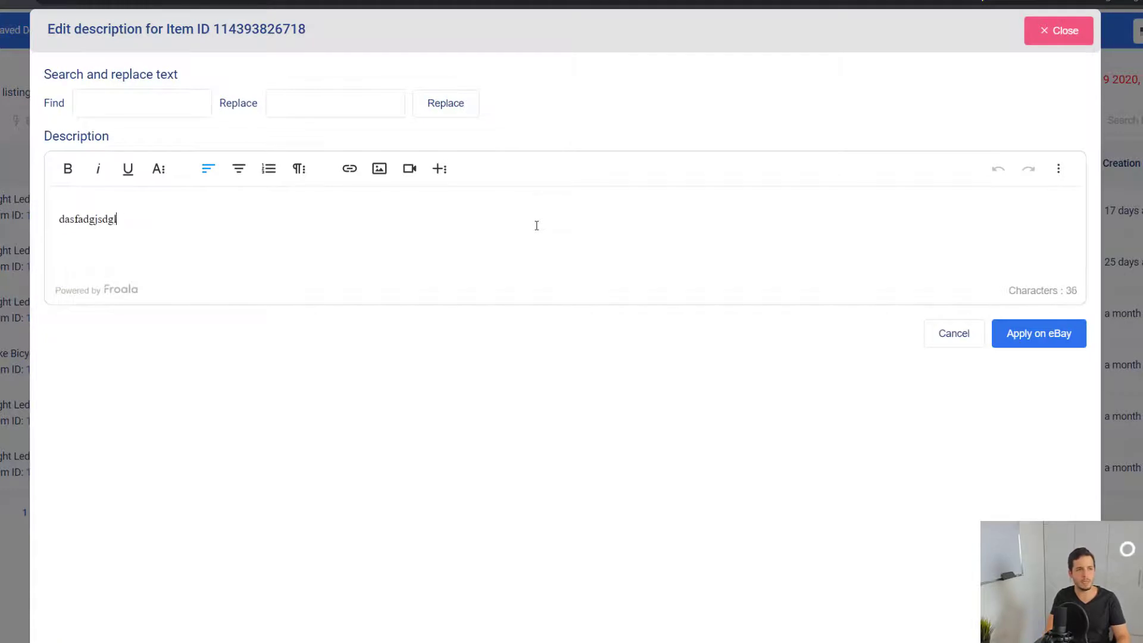
pyautogui.click(1029, 336)
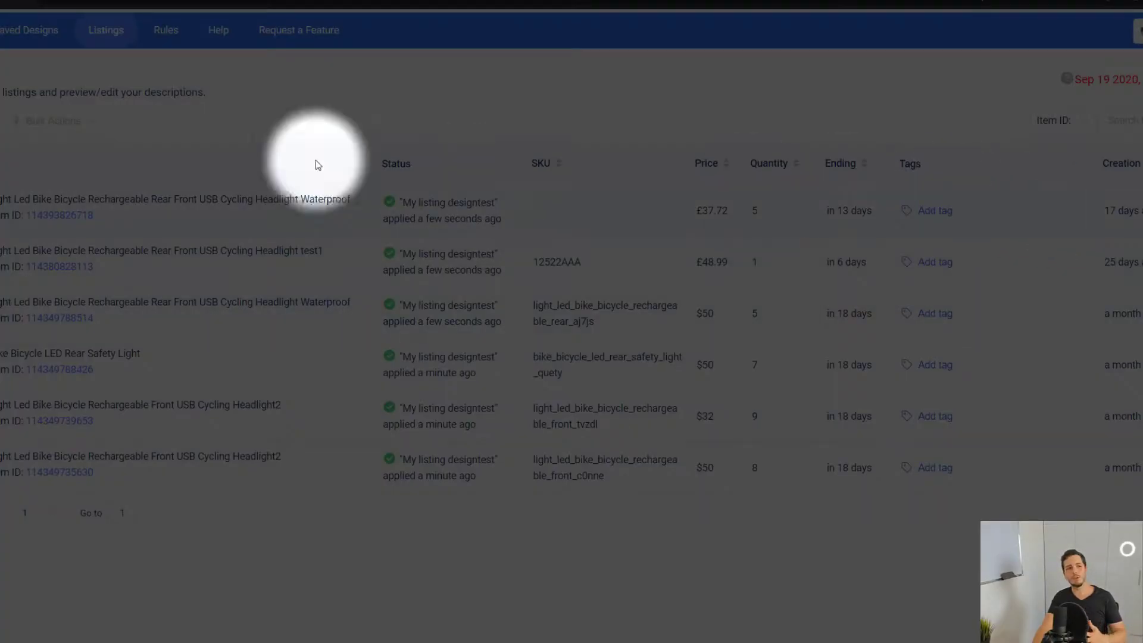
# Go back to the design gallery for creating a design and open the support contact message form.
pyautogui.click(30, 29)
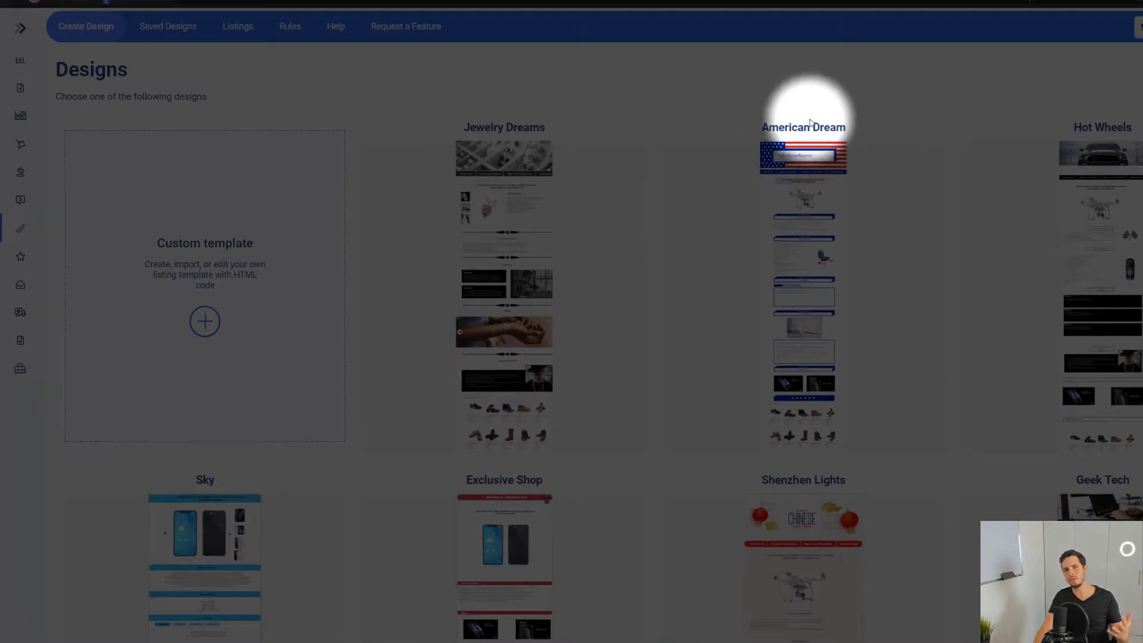
pyautogui.moveTo(971, 323)
pyautogui.moveTo(939, 298)
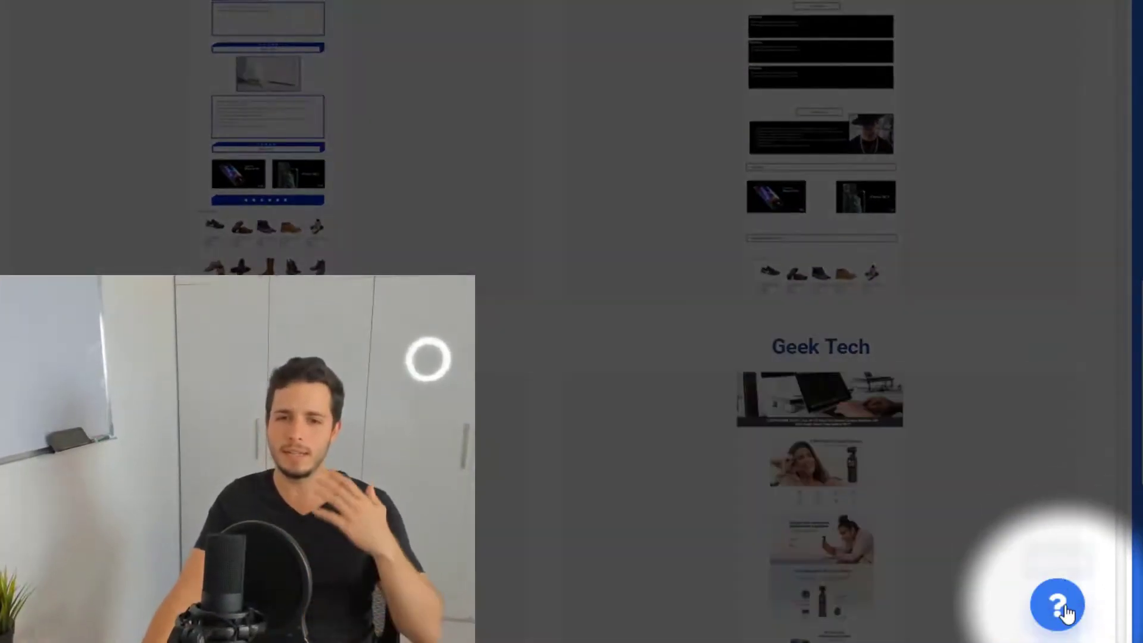
pyautogui.click(1063, 606)
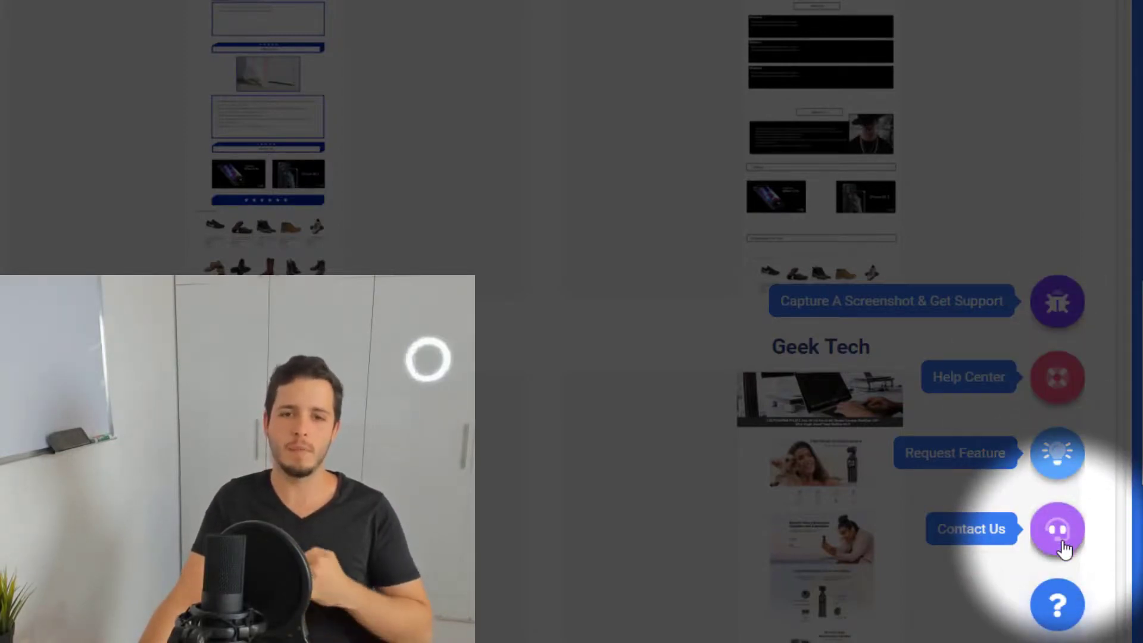
pyautogui.click(1058, 531)
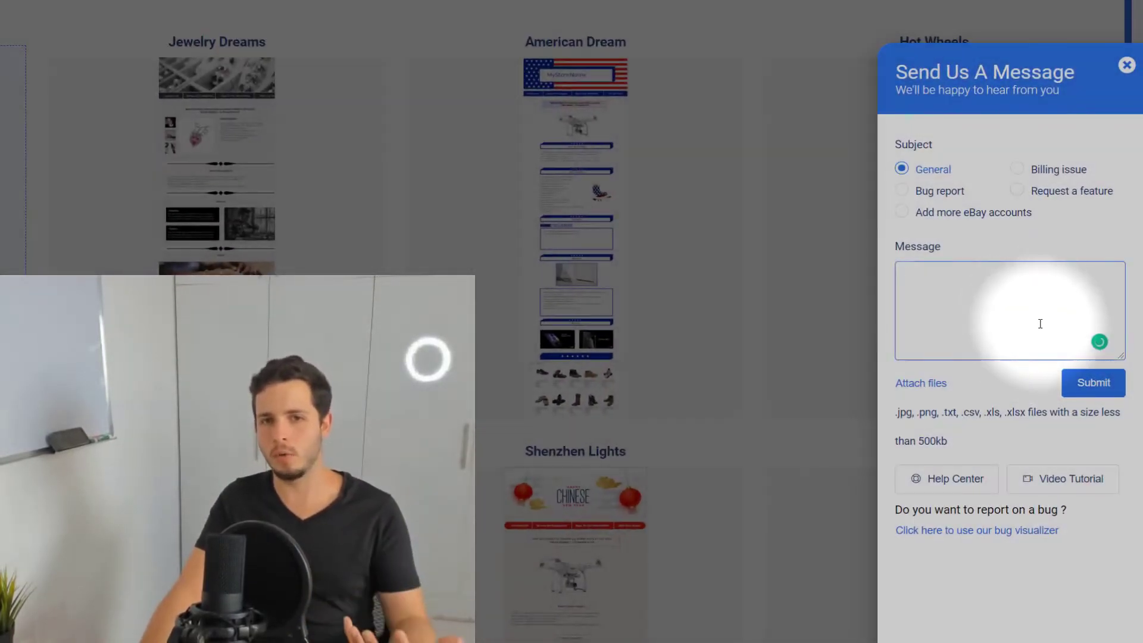